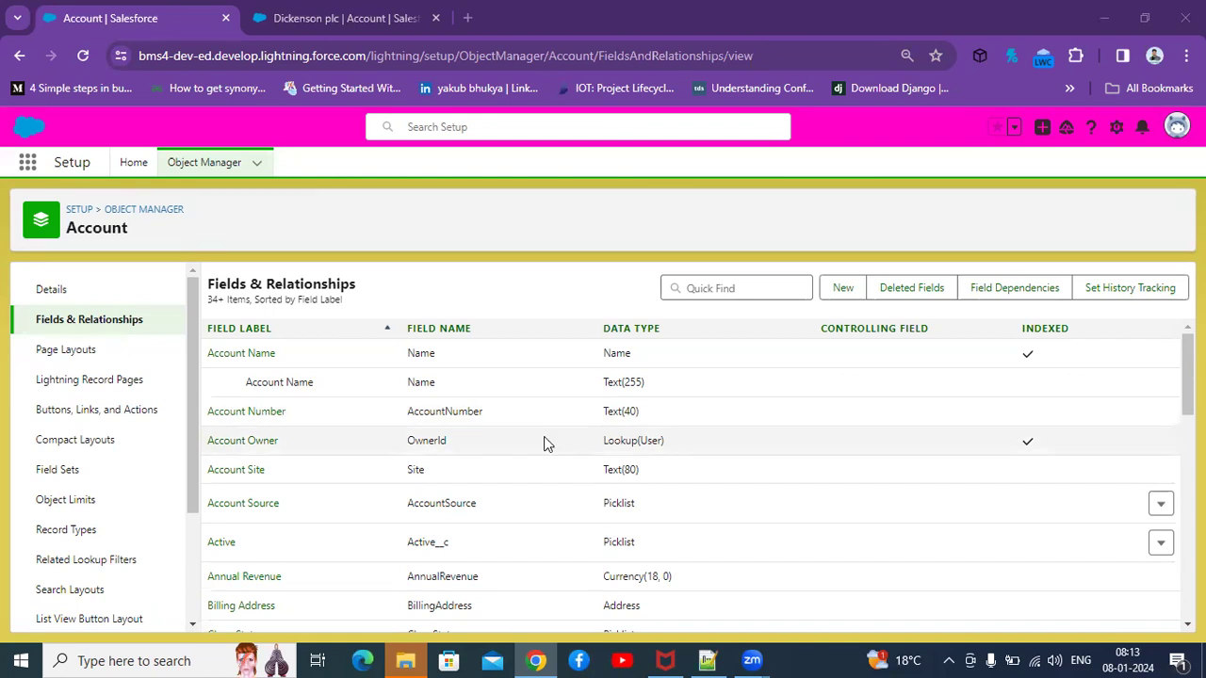
- Review the Account object's page layout assignments by profile, check the Custom: Marketing Profile, and return to Fields & Relationships
{"action": "left_click", "coordinate": [62, 351]}
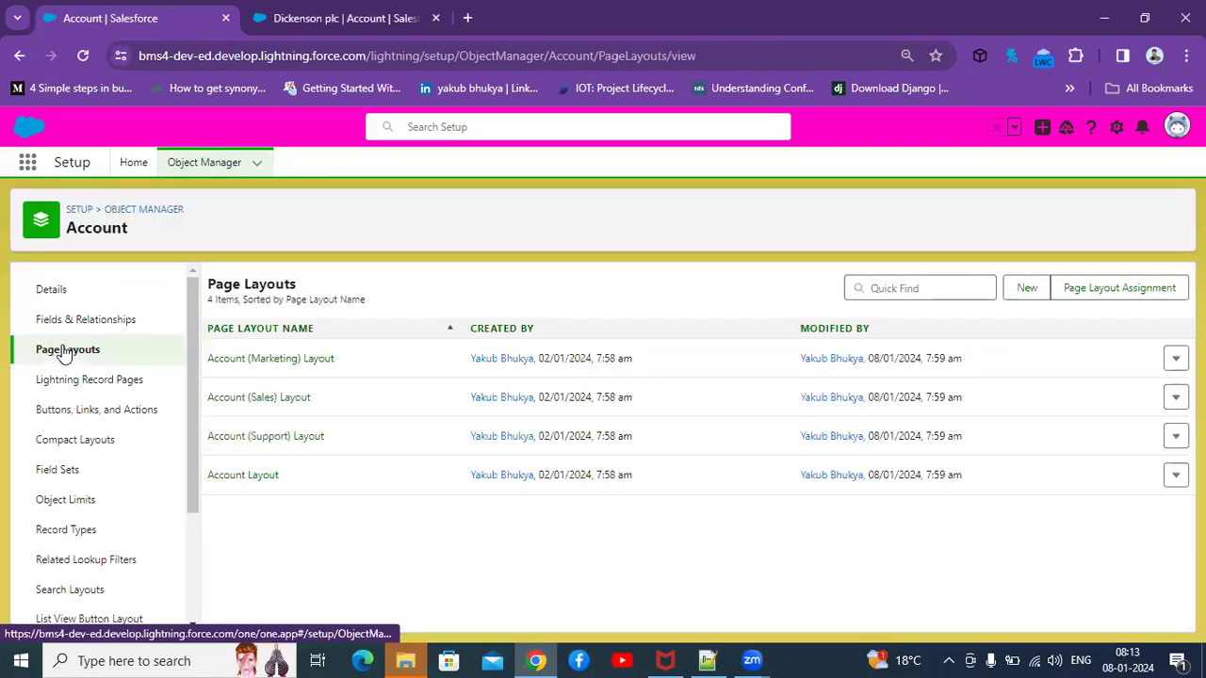
{"action": "left_click", "coordinate": [1113, 292]}
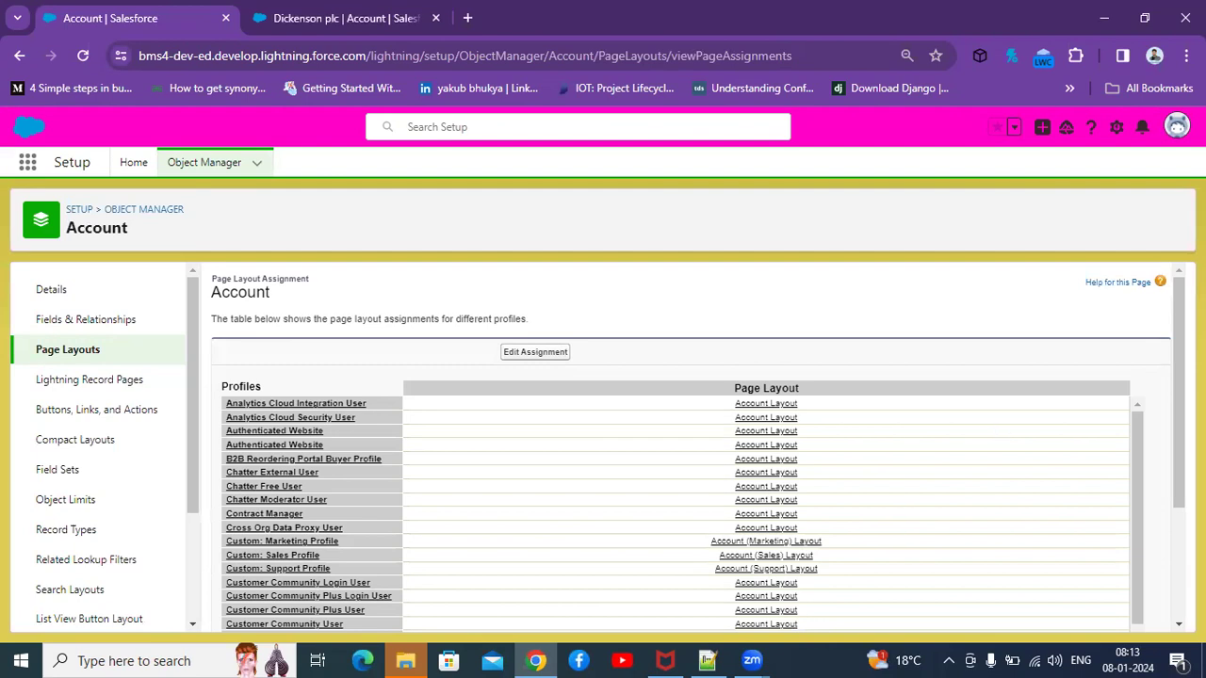
{"action": "scroll", "coordinate": [697, 448], "scroll_direction": "down", "scroll_amount": 1}
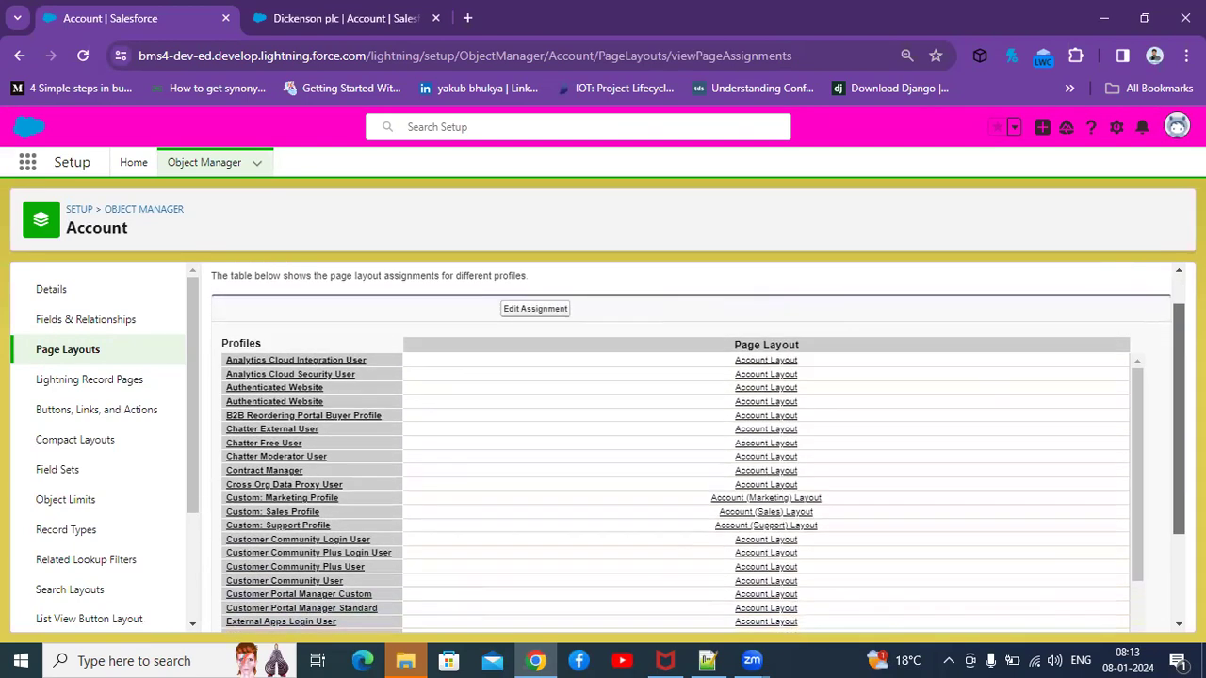
{"action": "left_click", "coordinate": [281, 505]}
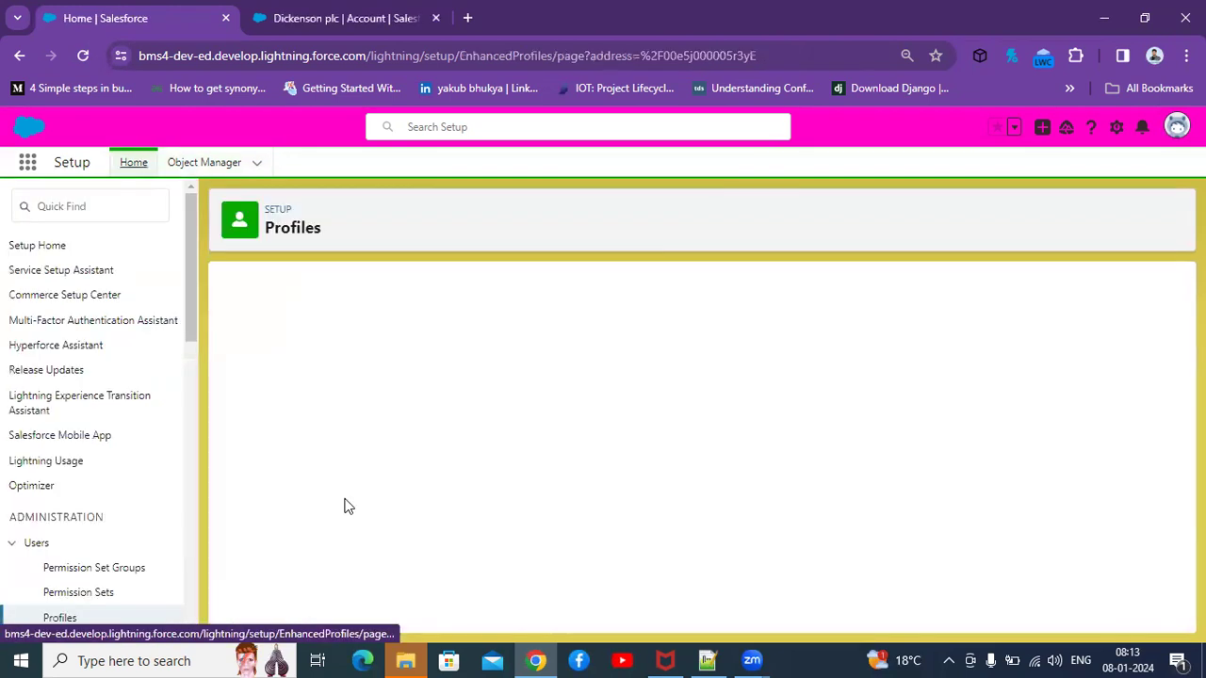
{"action": "left_click", "coordinate": [19, 56]}
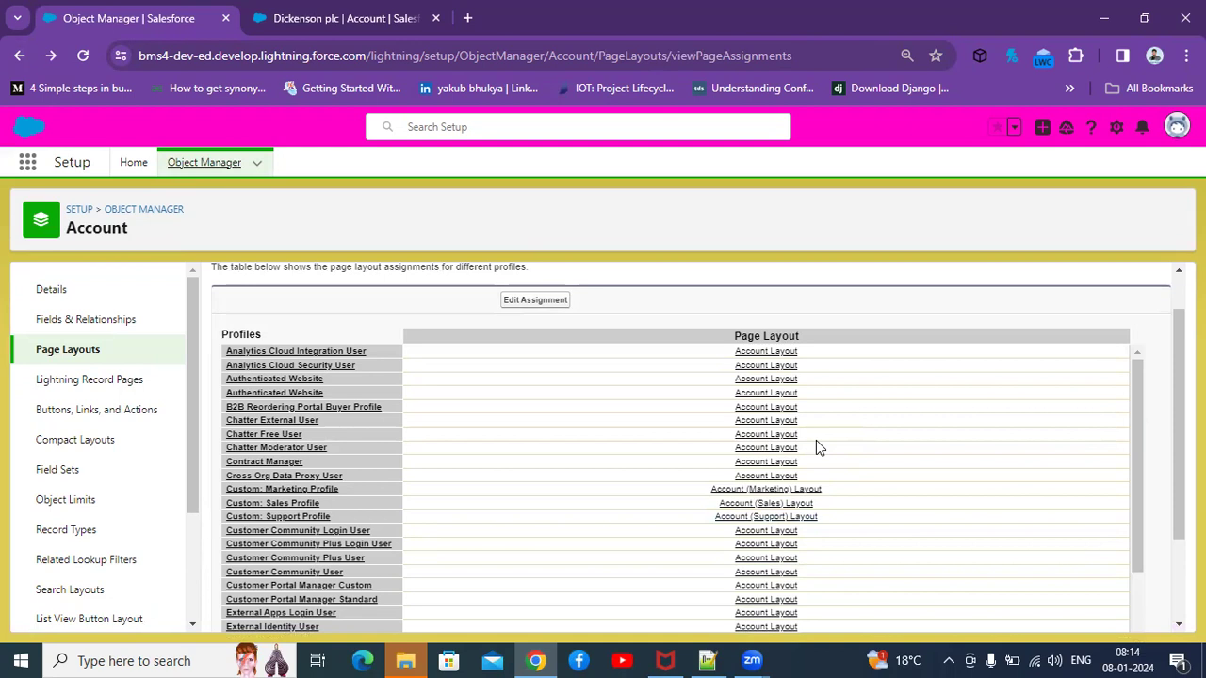
{"action": "left_click", "coordinate": [75, 356]}
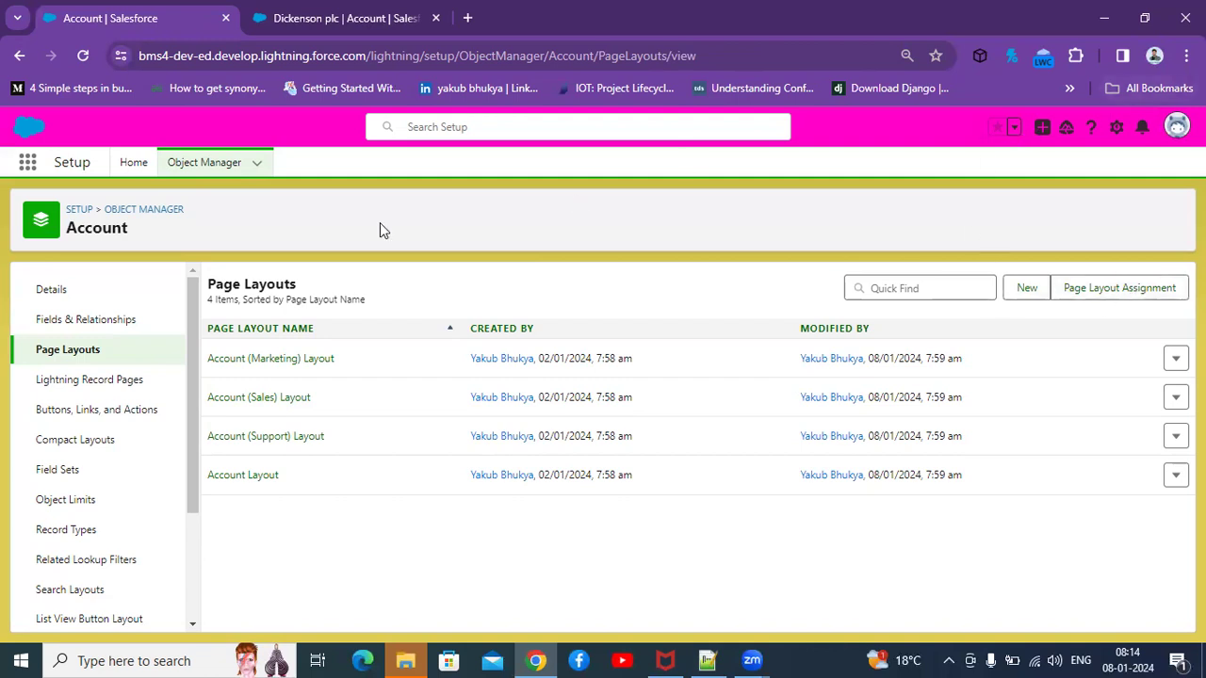
{"action": "left_click", "coordinate": [99, 317]}
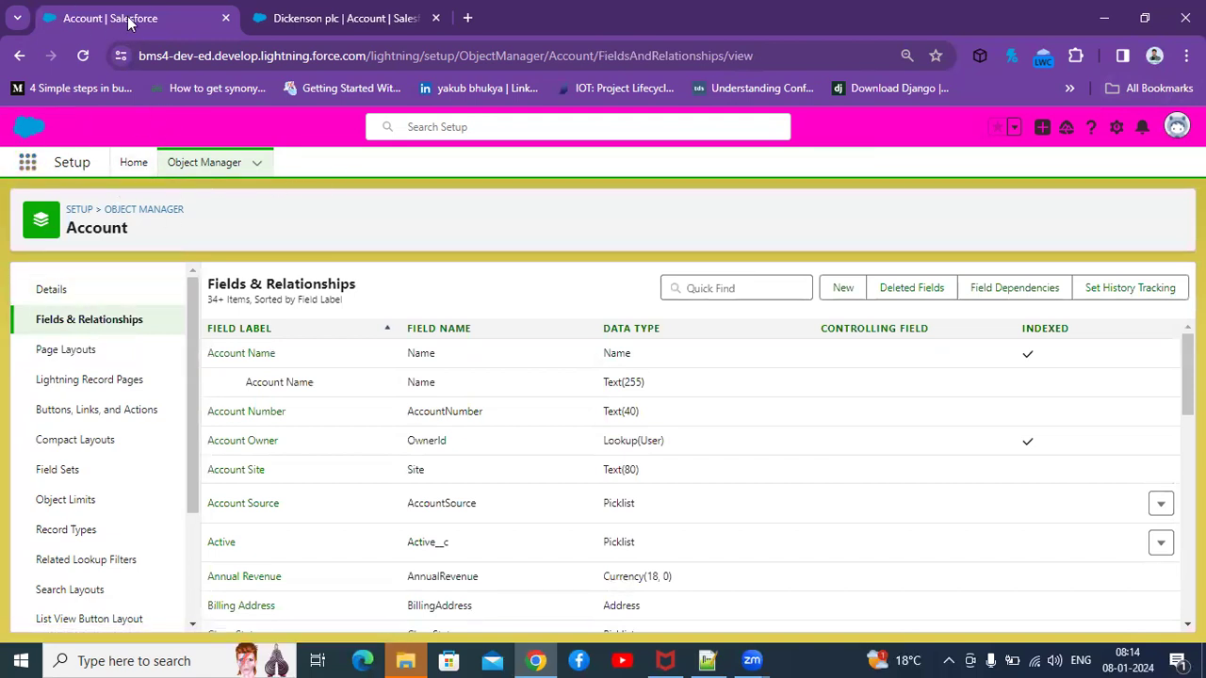
- Create and save a new account record, entering a first name followed by "test" as the account name
{"action": "left_click", "coordinate": [345, 17]}
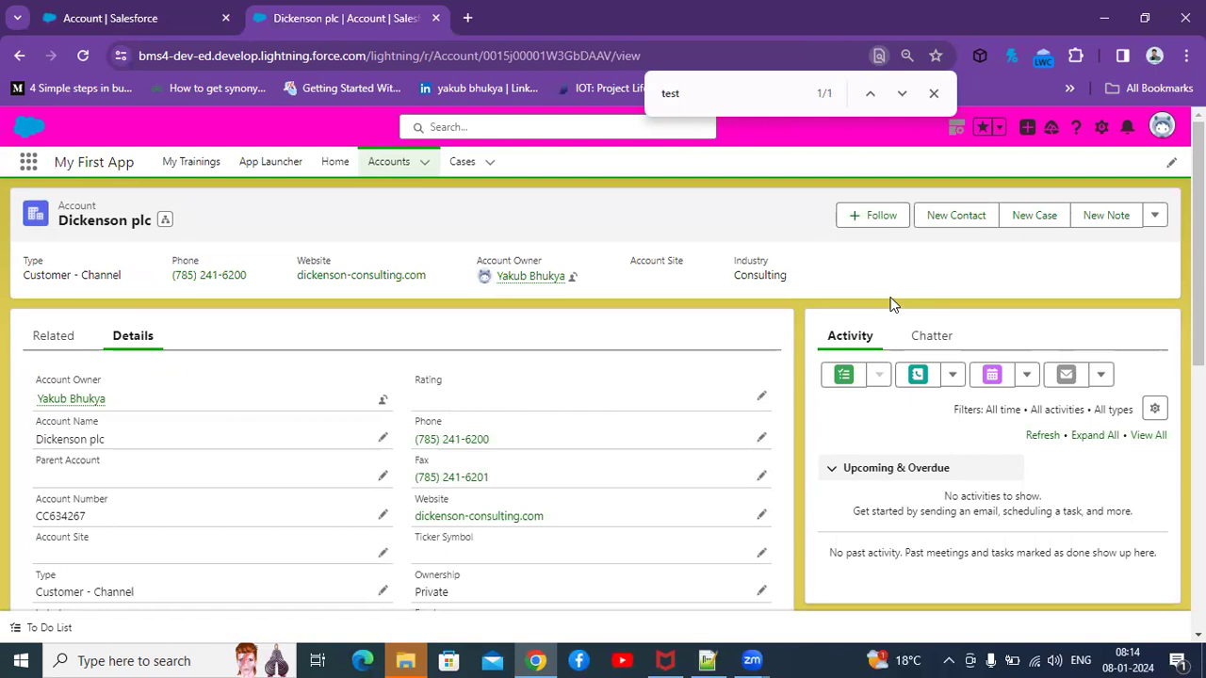
{"action": "left_click", "coordinate": [392, 159]}
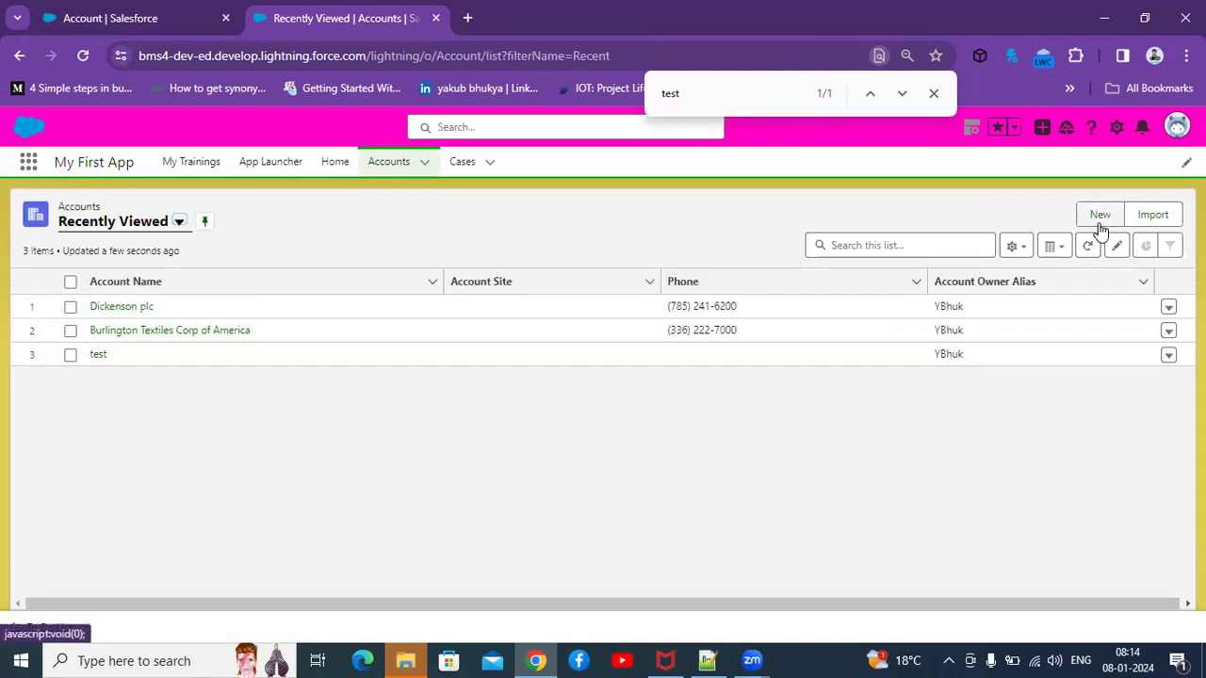
{"action": "left_click", "coordinate": [1099, 217]}
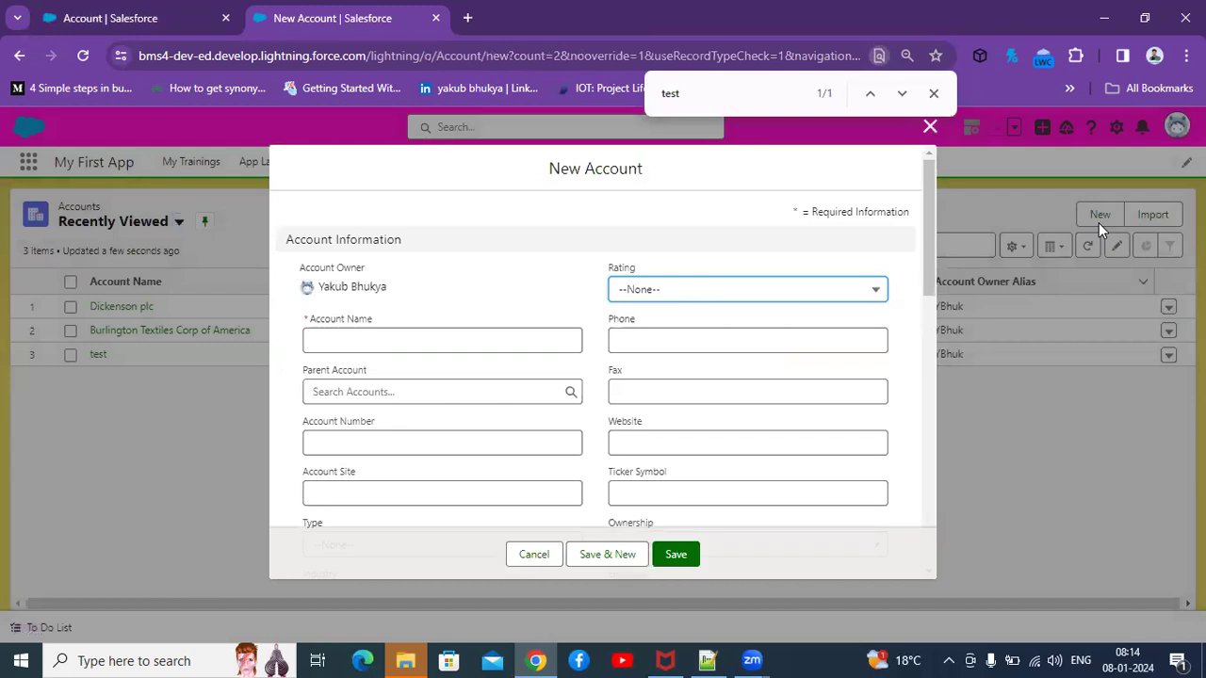
{"action": "left_click", "coordinate": [469, 338]}
{"action": "type", "text": "yakub t"}
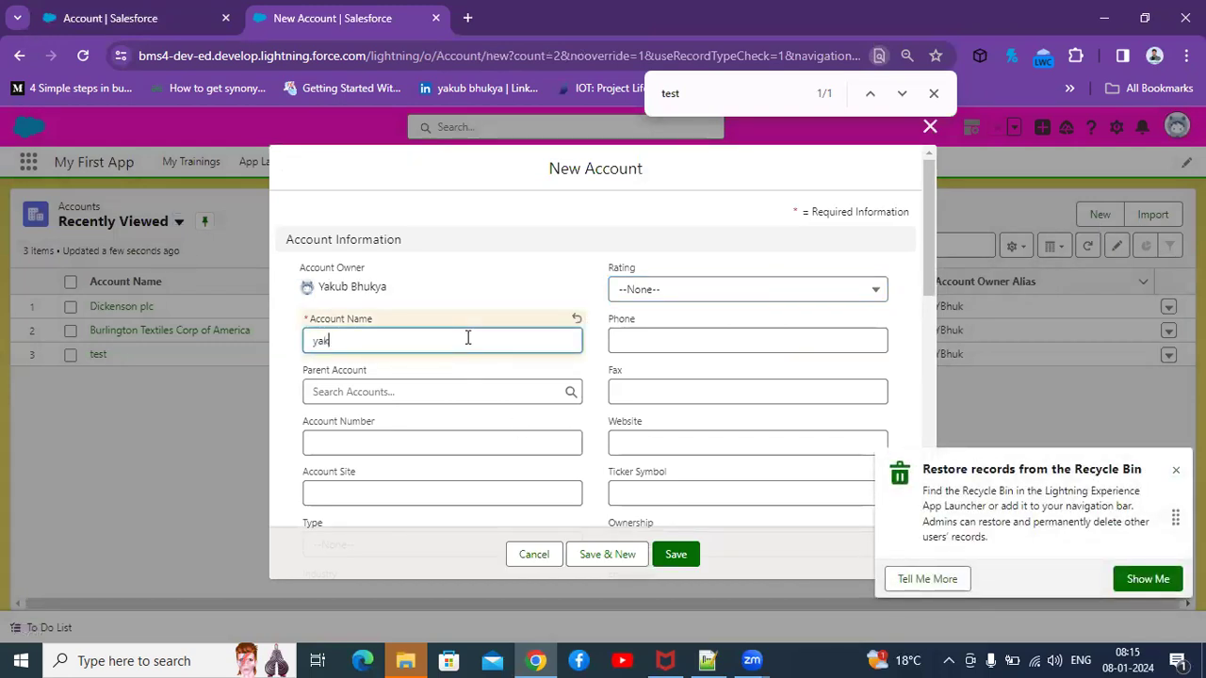
{"action": "type", "text": "est"}
{"action": "left_click", "coordinate": [674, 555]}
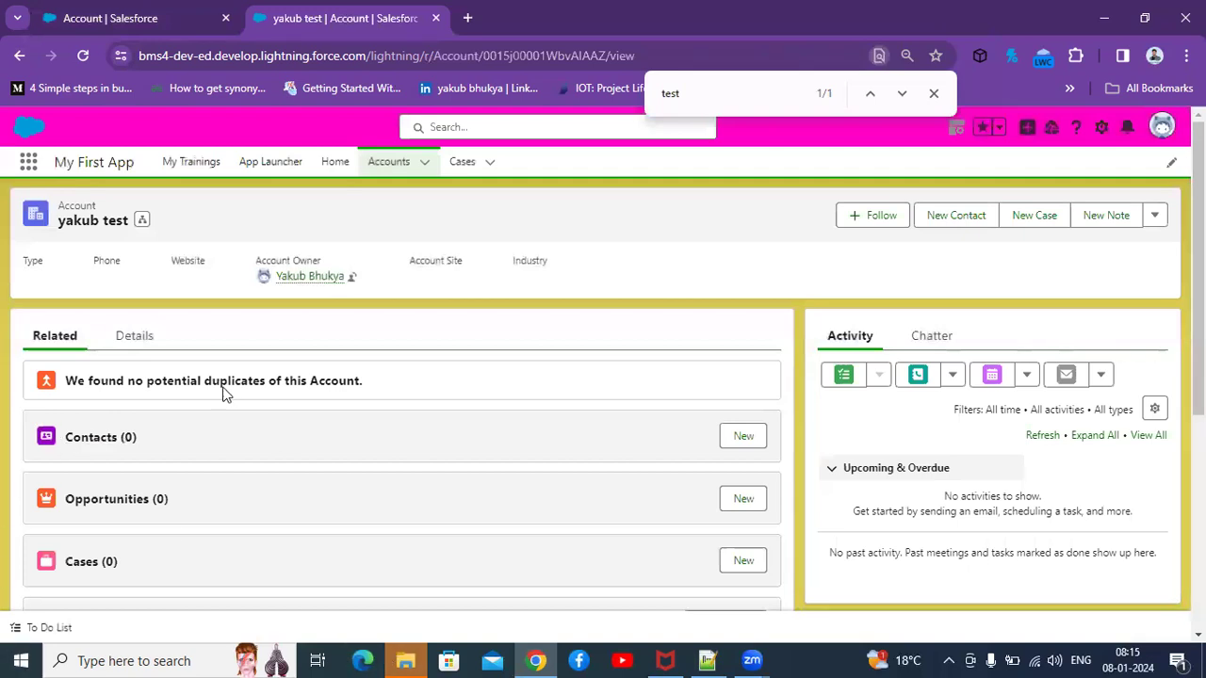
- Examine the new account's detail fields, including TEST Description, and dismiss the page text search
{"action": "left_click", "coordinate": [136, 340]}
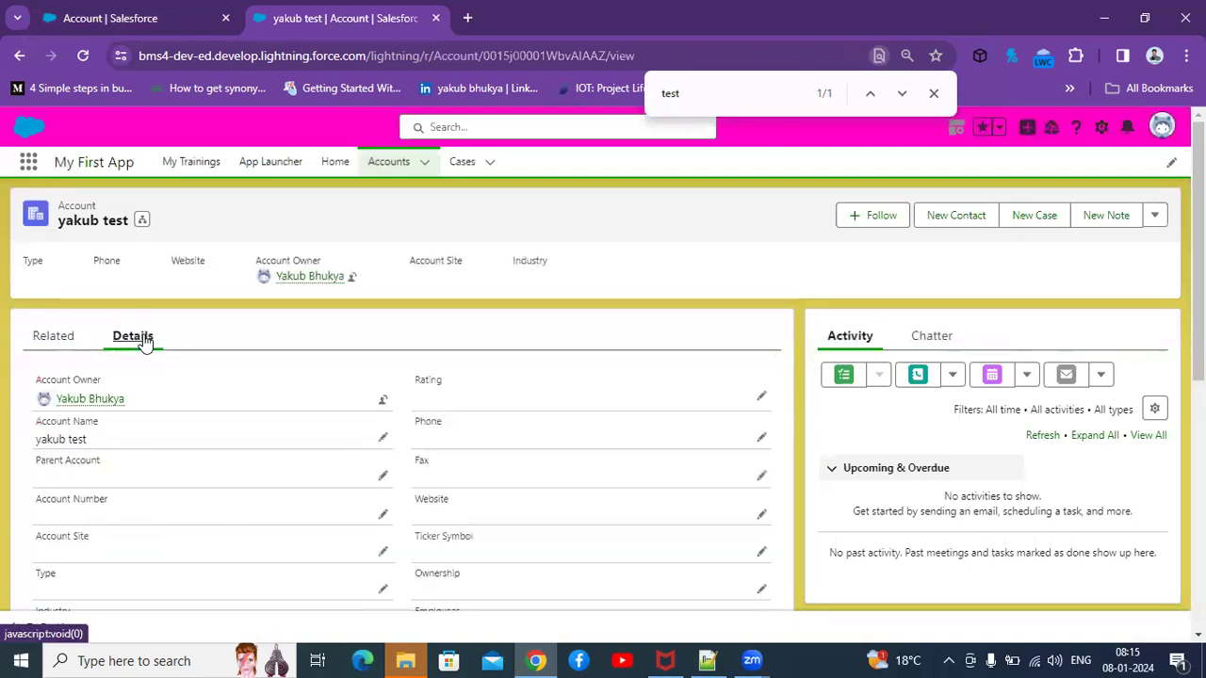
{"action": "scroll", "coordinate": [1199, 282], "scroll_direction": "down", "scroll_amount": 2}
{"action": "scroll", "coordinate": [231, 382], "scroll_direction": "down", "scroll_amount": 2}
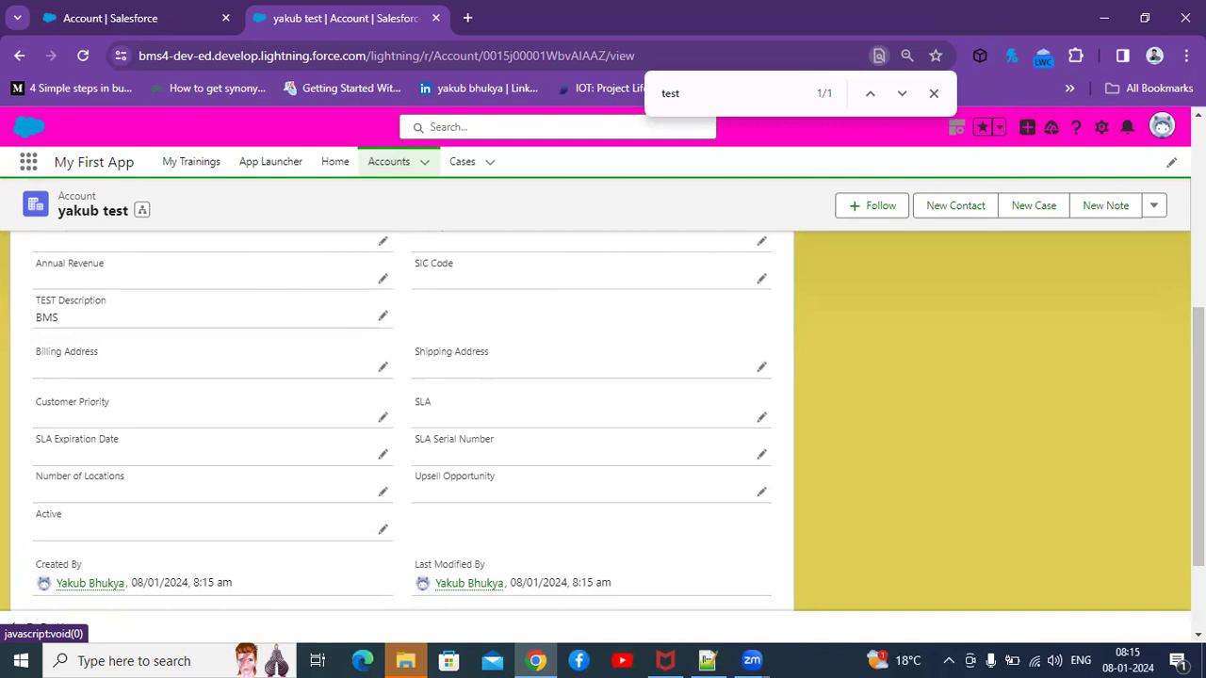
{"action": "left_click_drag", "start_coordinate": [1199, 433], "coordinate": [1198, 277]}
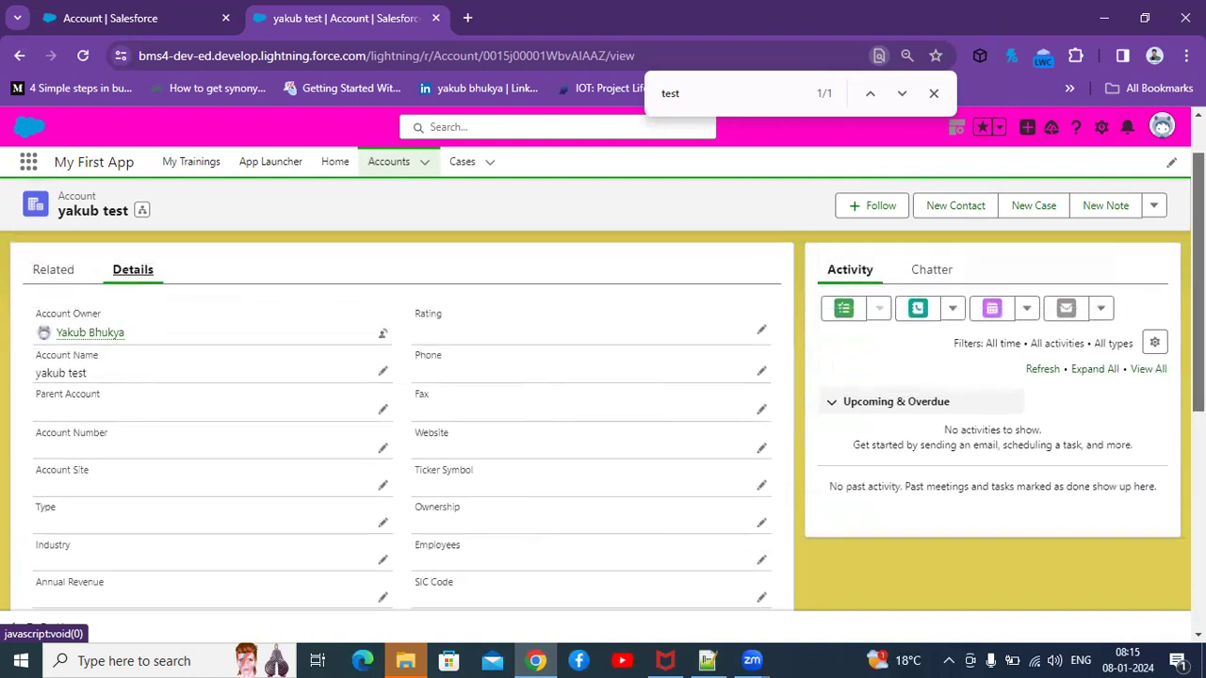
{"action": "scroll", "coordinate": [603, 377], "scroll_direction": "up", "scroll_amount": 1}
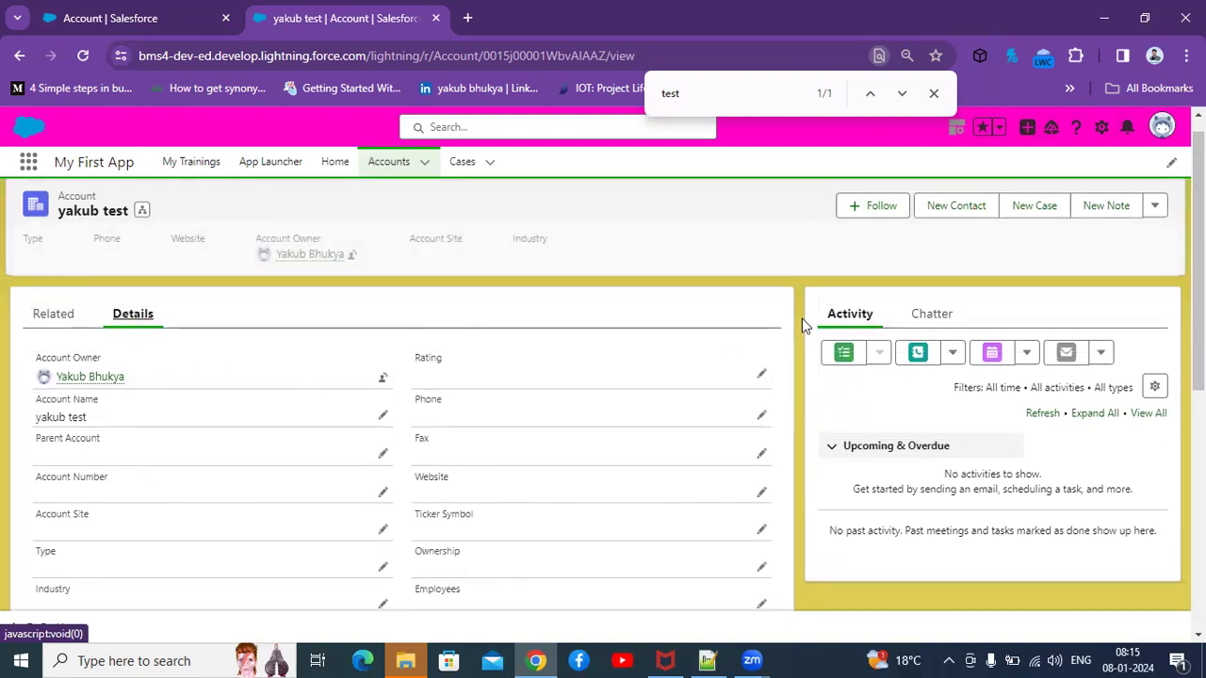
{"action": "left_click", "coordinate": [936, 96]}
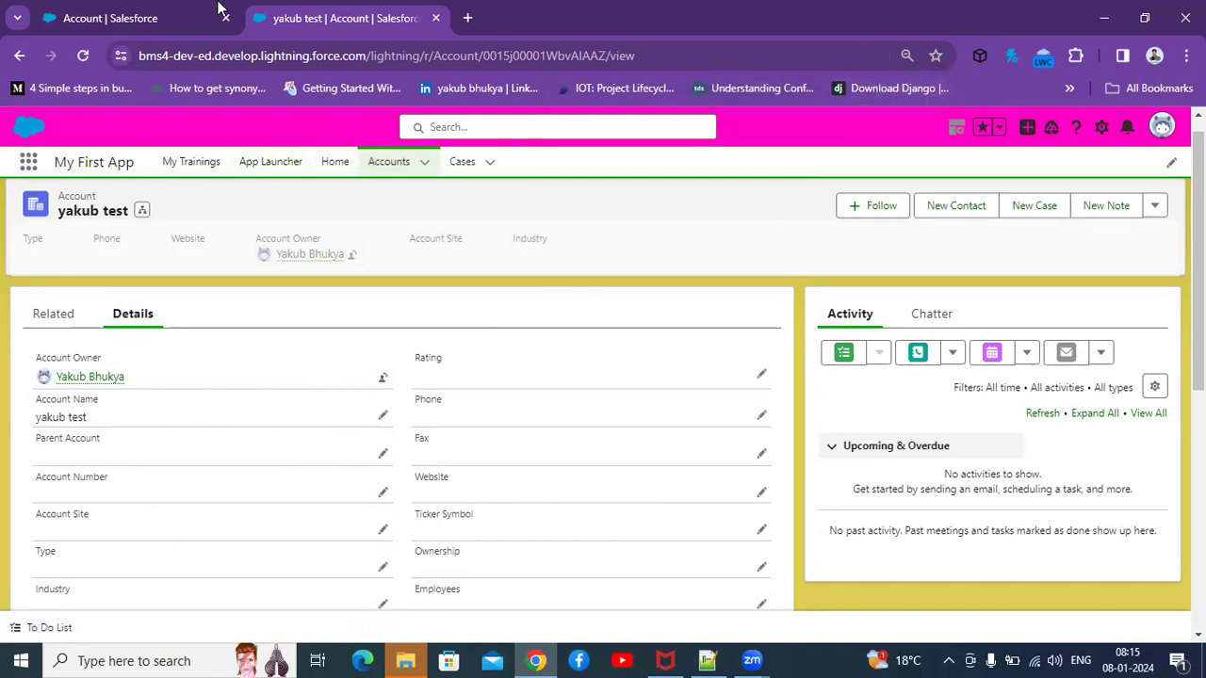
- Open Schema Builder from the Object Manager in Setup and clear all objects from its canvas
{"action": "left_click", "coordinate": [151, 13]}
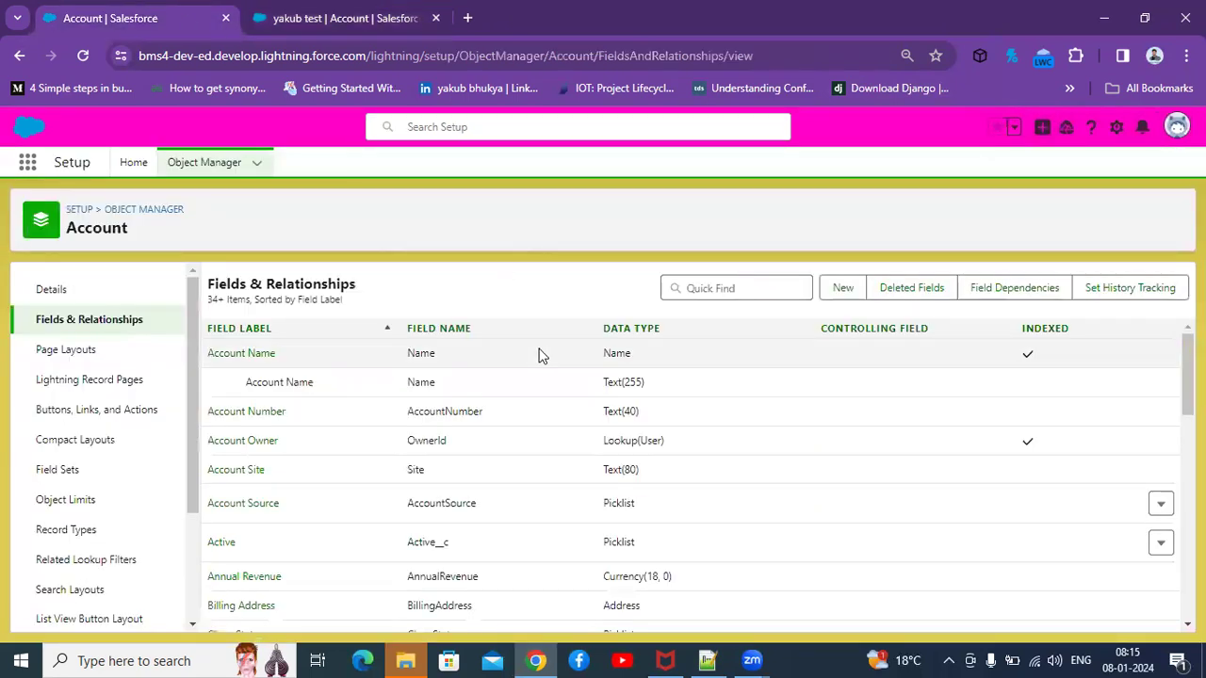
{"action": "left_click", "coordinate": [120, 211]}
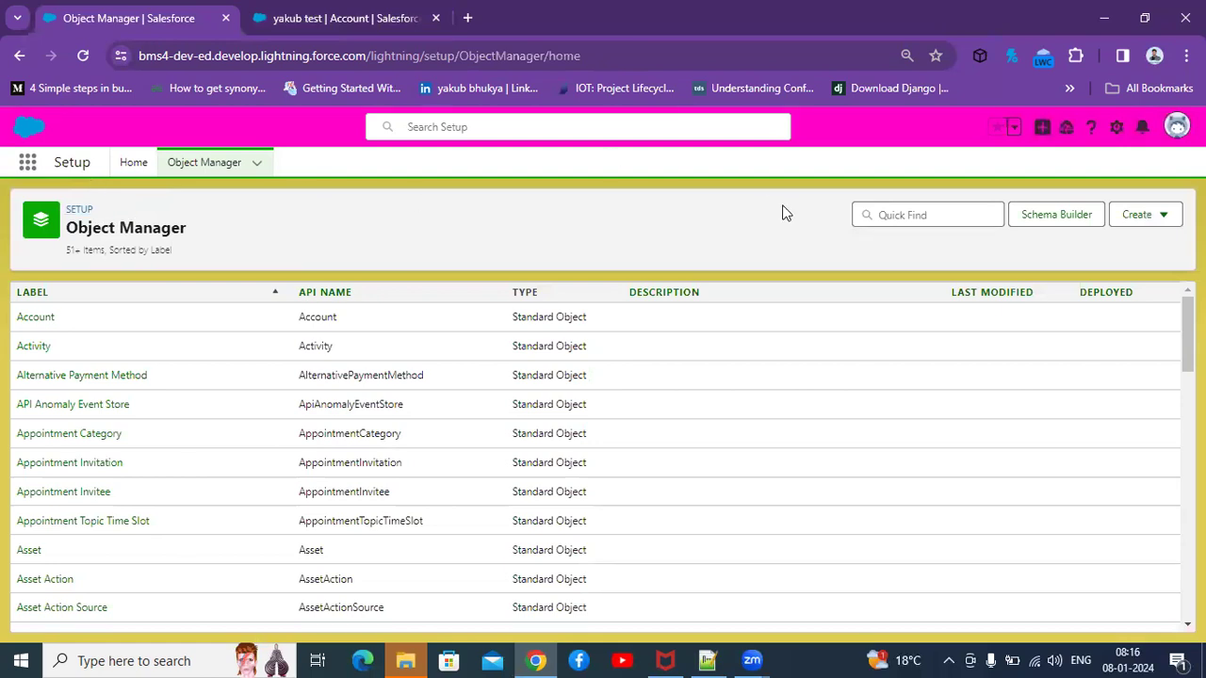
{"action": "left_click", "coordinate": [1062, 219]}
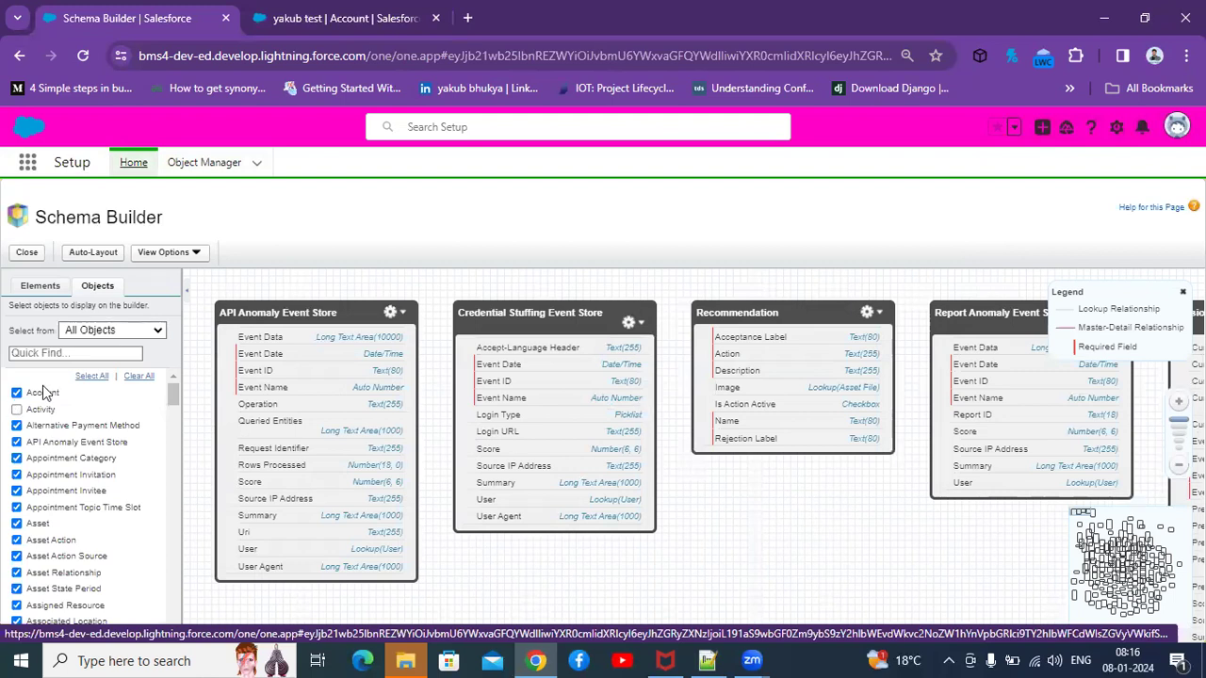
{"action": "left_click", "coordinate": [137, 378]}
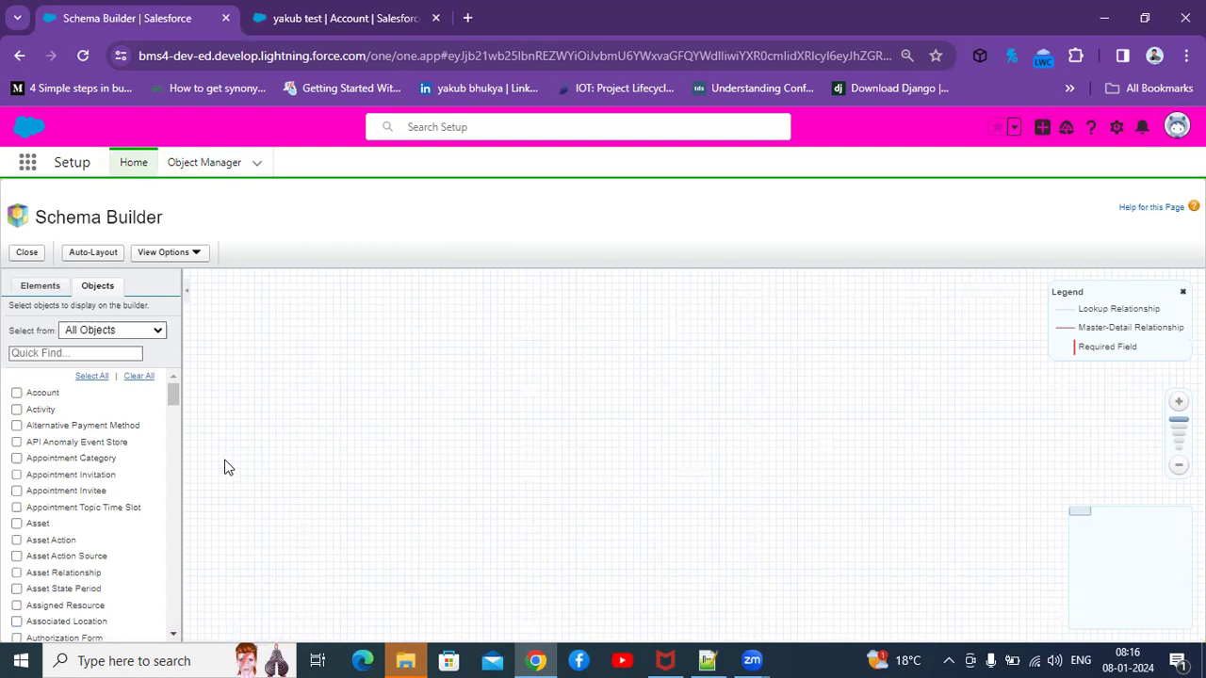
- Show the Account, Case, Contact and Opportunity objects on the schema canvas
{"action": "left_click", "coordinate": [16, 394]}
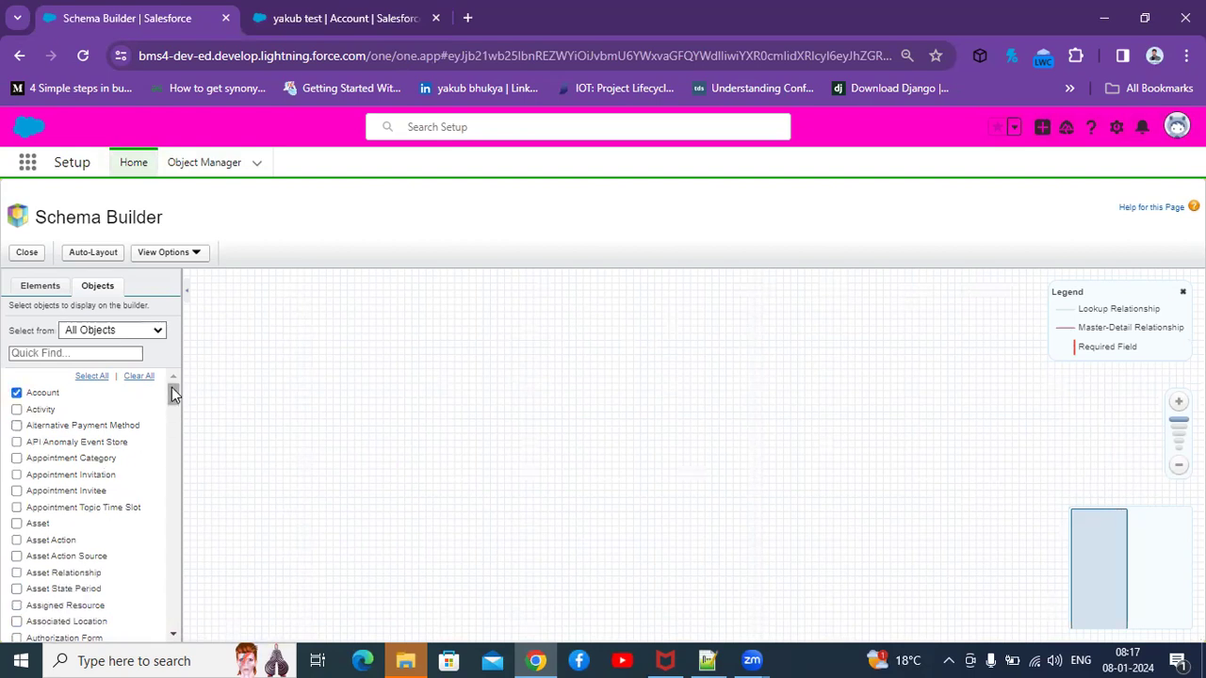
{"action": "left_click_drag", "start_coordinate": [169, 387], "coordinate": [172, 423]}
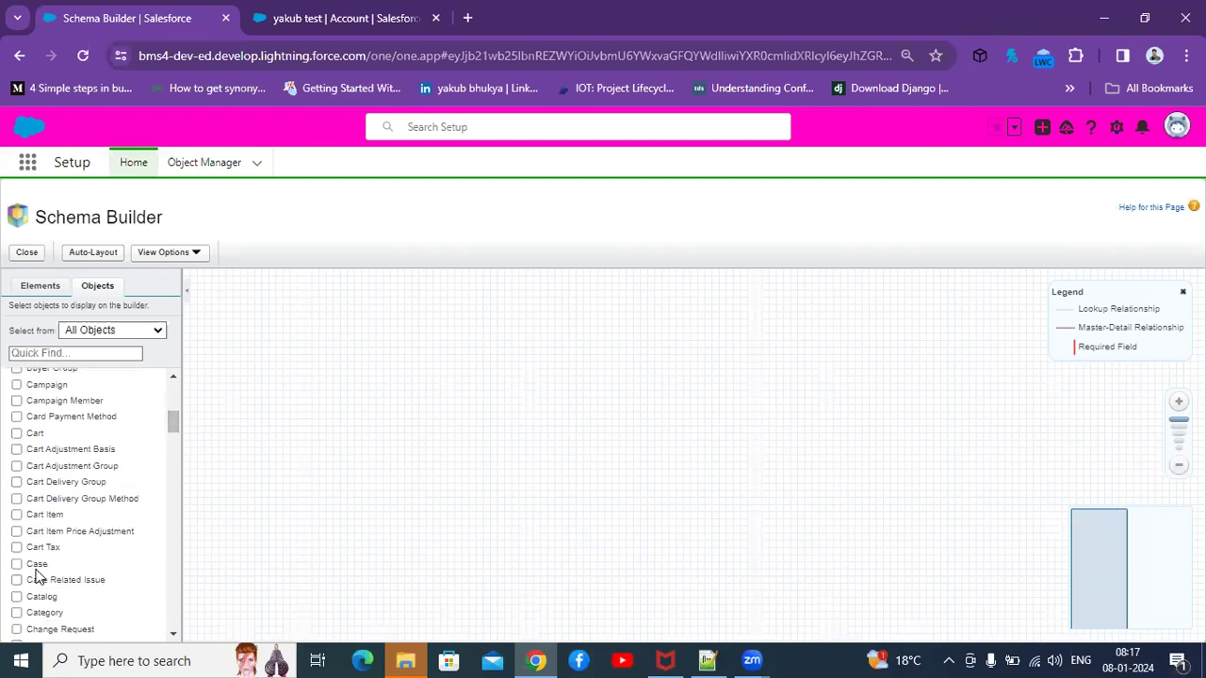
{"action": "left_click", "coordinate": [17, 563]}
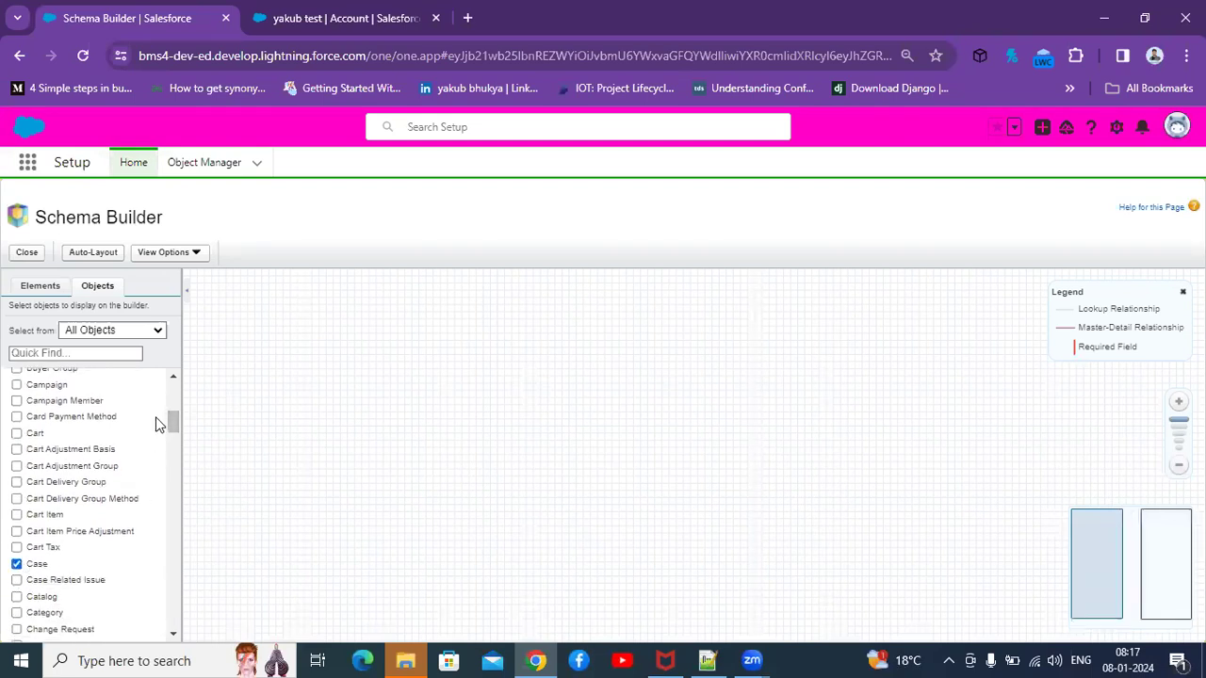
{"action": "left_click_drag", "start_coordinate": [173, 417], "coordinate": [179, 446]}
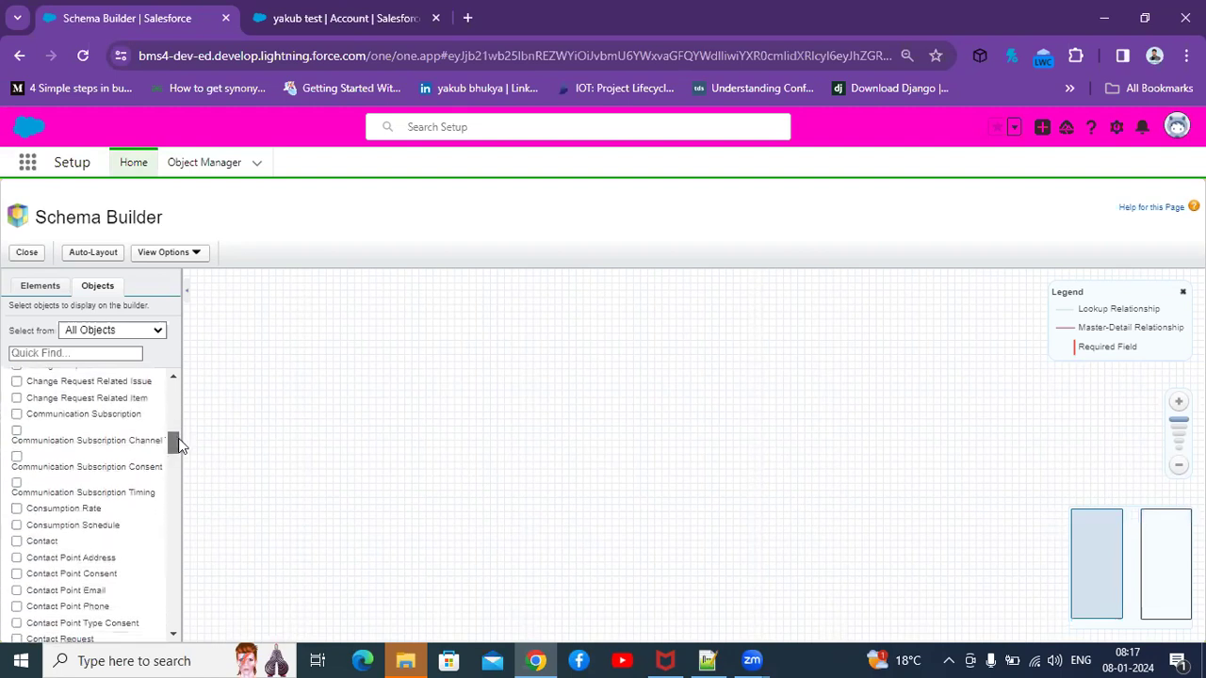
{"action": "left_click", "coordinate": [17, 541]}
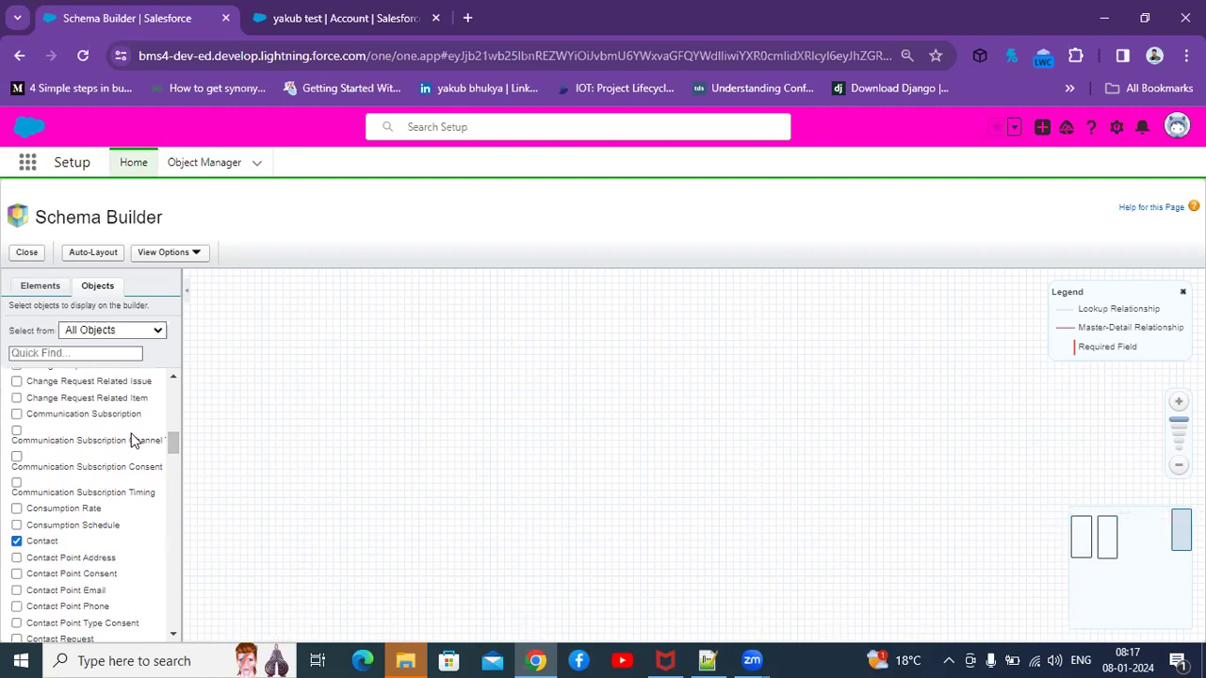
{"action": "left_click_drag", "start_coordinate": [168, 438], "coordinate": [168, 501]}
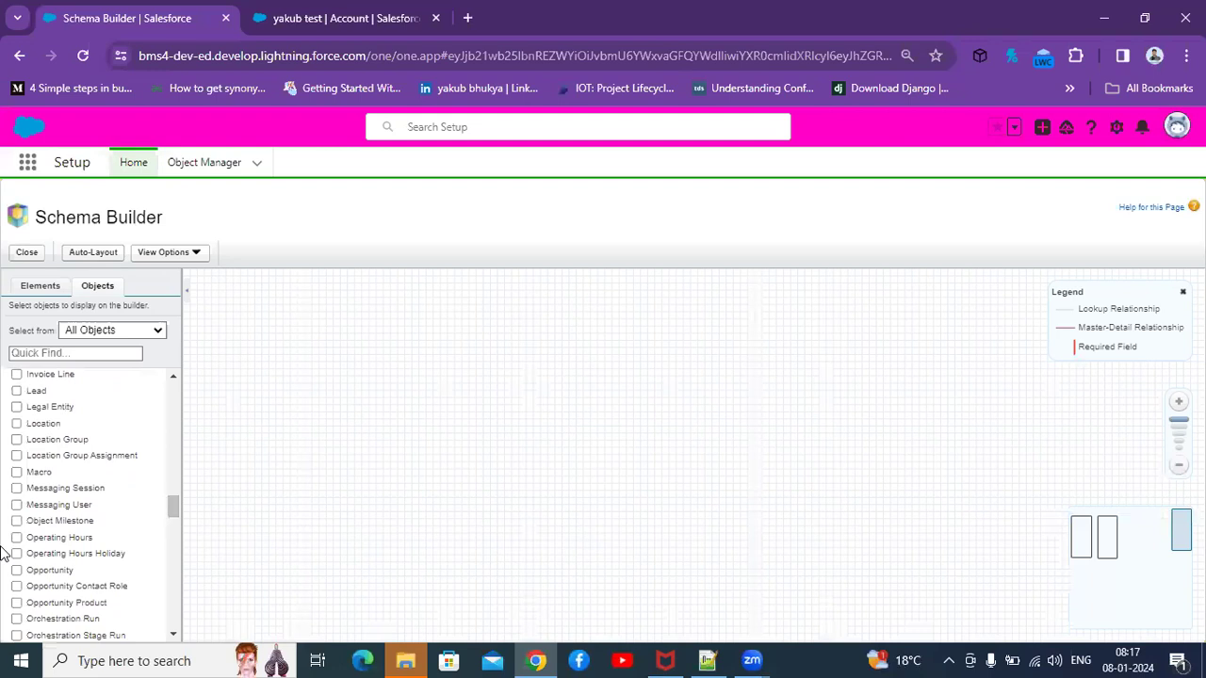
{"action": "left_click", "coordinate": [16, 571]}
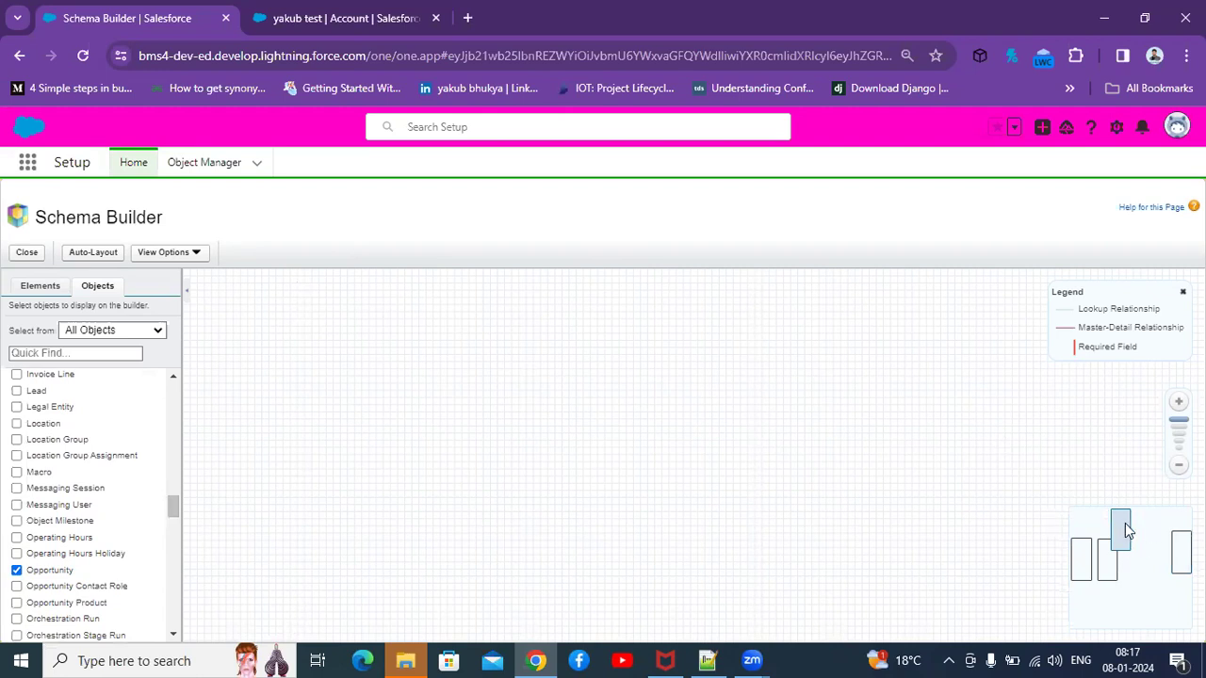
- Separate the overlapping objects on the schema canvas by arranging Case, Account and Opportunity side by side in that order
{"action": "left_click", "coordinate": [1107, 555]}
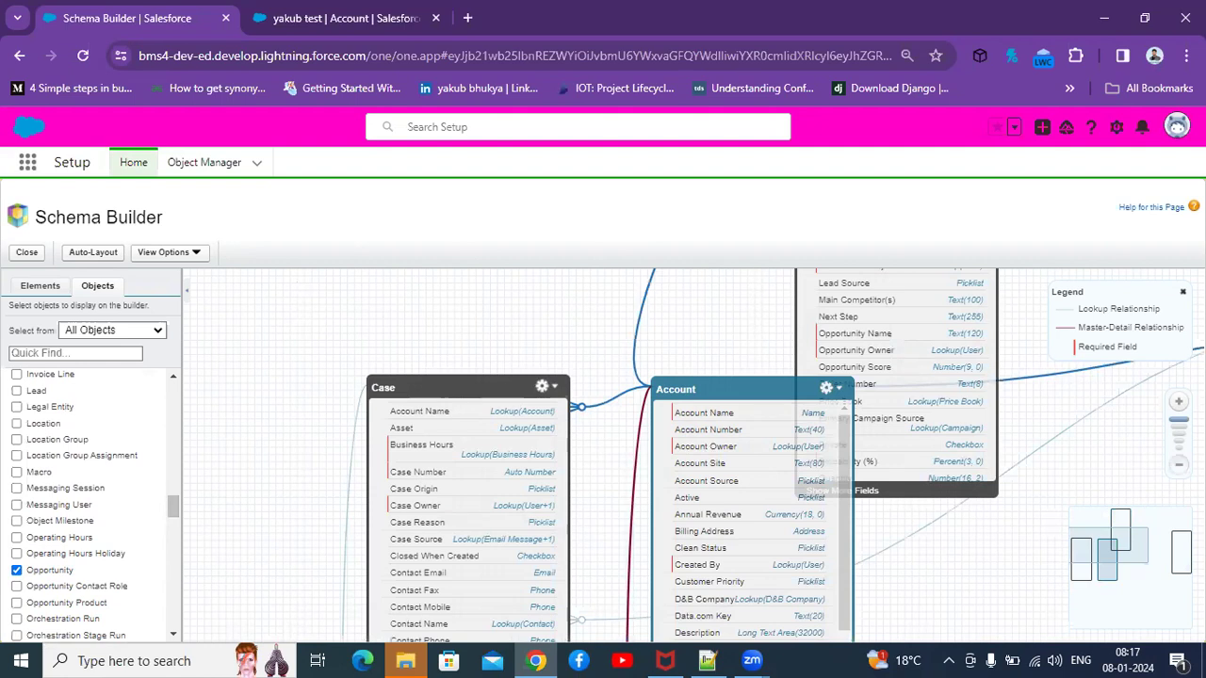
{"action": "left_click", "coordinate": [1179, 471]}
{"action": "left_click", "coordinate": [1179, 472]}
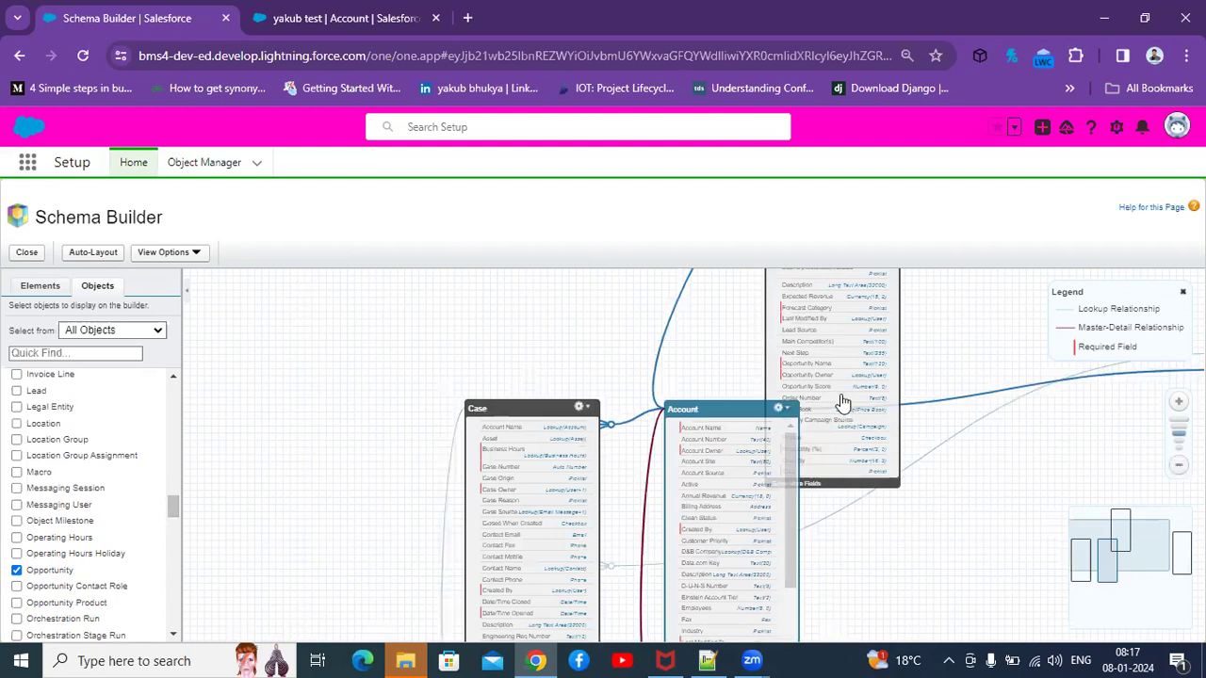
{"action": "left_click_drag", "start_coordinate": [483, 427], "coordinate": [317, 277]}
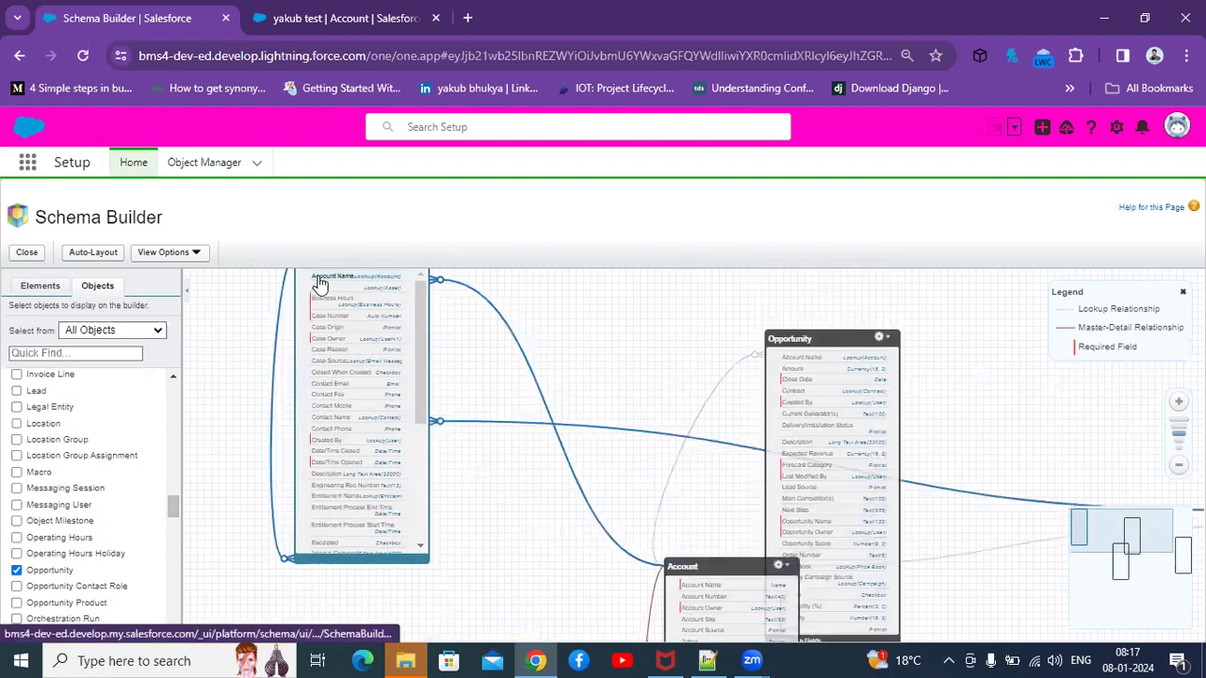
{"action": "left_click_drag", "start_coordinate": [702, 587], "coordinate": [595, 334]}
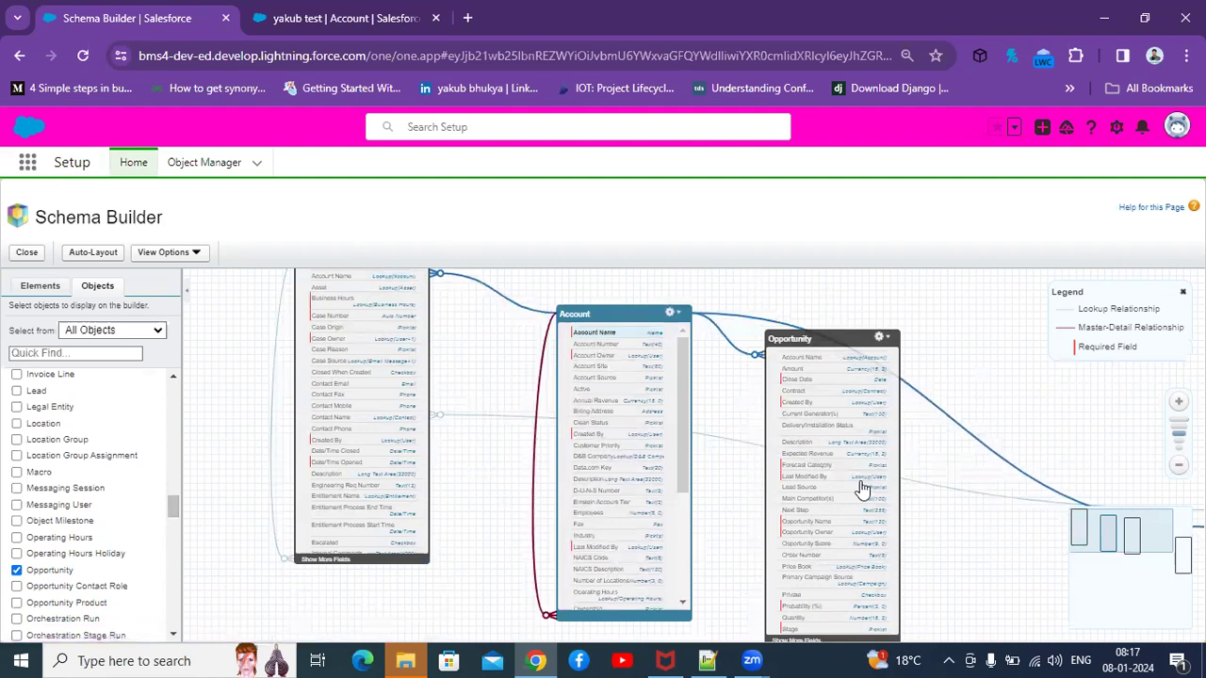
{"action": "left_click_drag", "start_coordinate": [862, 487], "coordinate": [863, 453]}
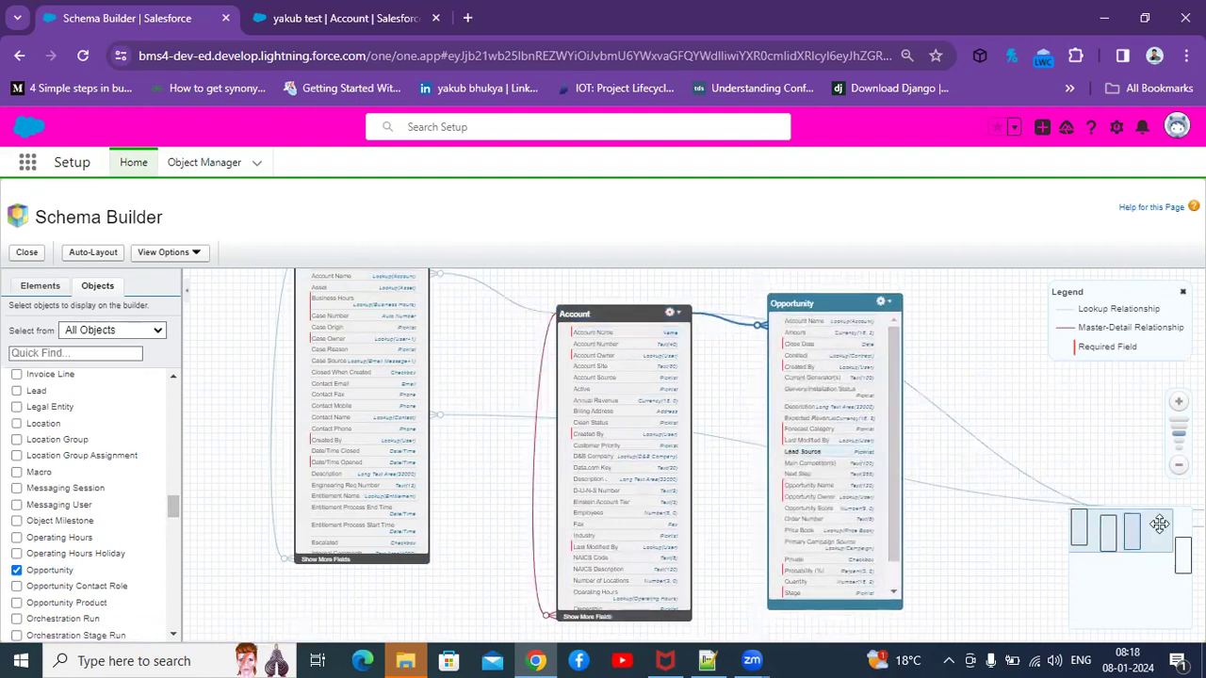
- Move the Contact object higher on the schema canvas and place the Opportunity object just beside it
{"action": "left_click", "coordinate": [1155, 555]}
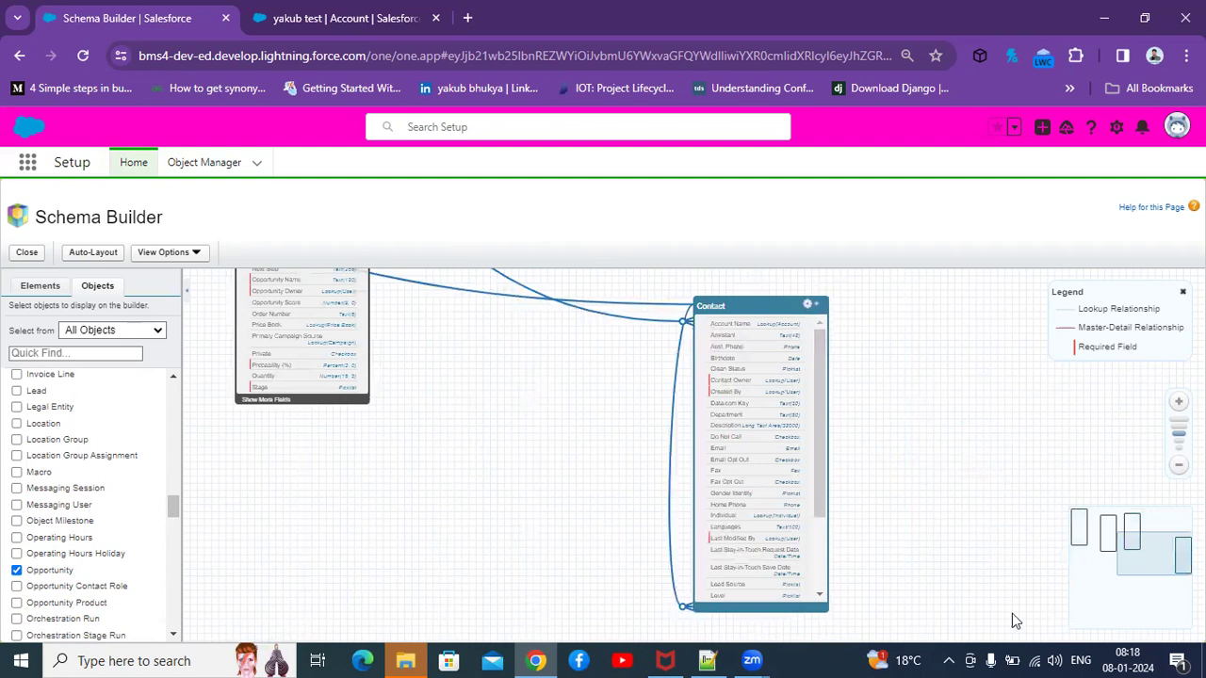
{"action": "mouse_move", "coordinate": [739, 519]}
{"action": "left_mouse_down"}
{"action": "mouse_move", "coordinate": [727, 351]}
{"action": "mouse_move", "coordinate": [761, 471]}
{"action": "mouse_move", "coordinate": [733, 509]}
{"action": "left_mouse_up"}
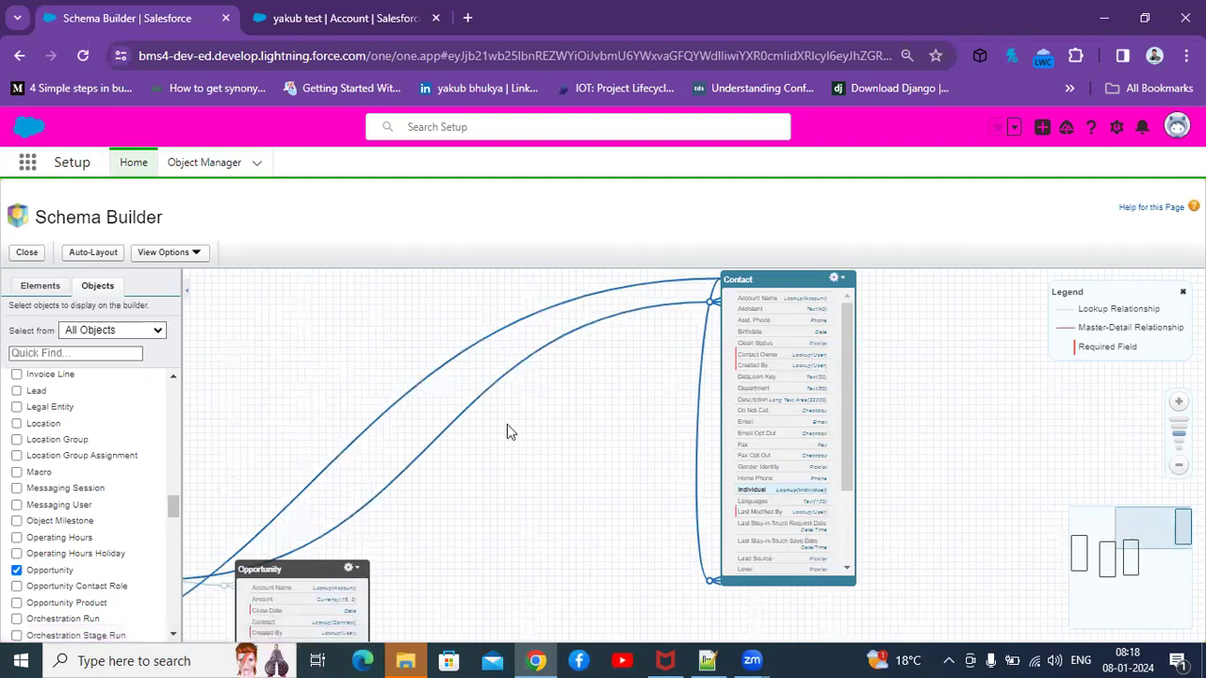
{"action": "left_click_drag", "start_coordinate": [302, 571], "coordinate": [561, 461]}
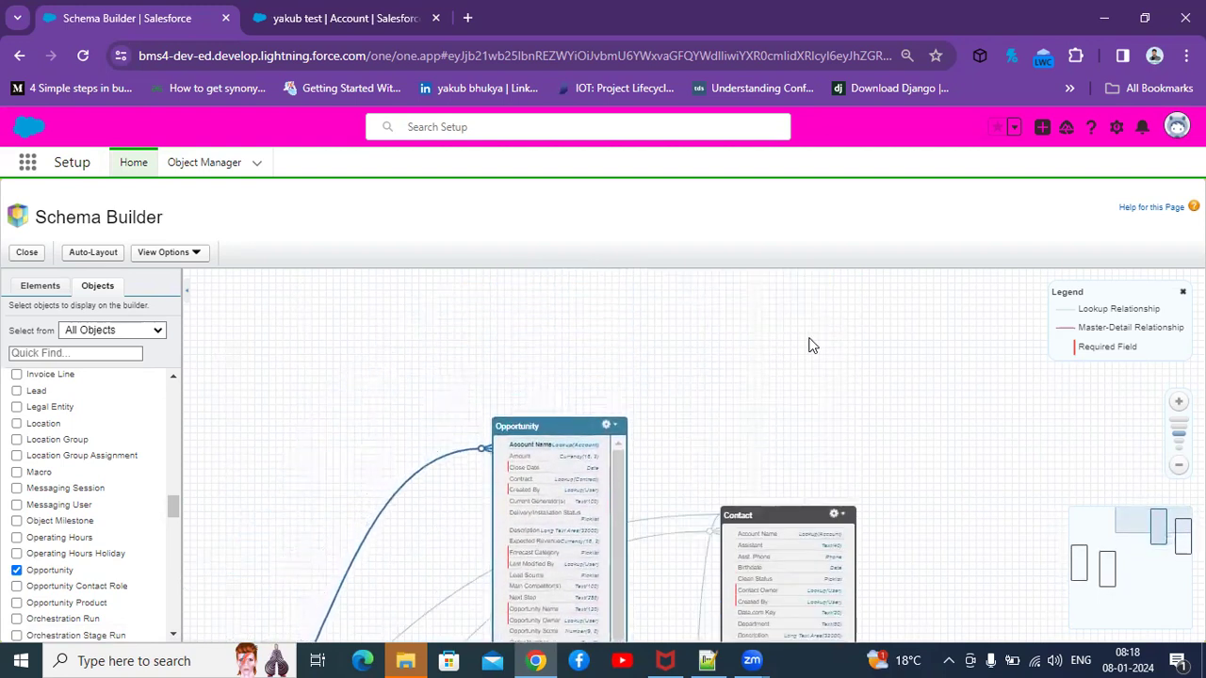
- Raise the Account and Case objects toward the height of Opportunity and Contact on the schema canvas
{"action": "left_click", "coordinate": [1174, 467]}
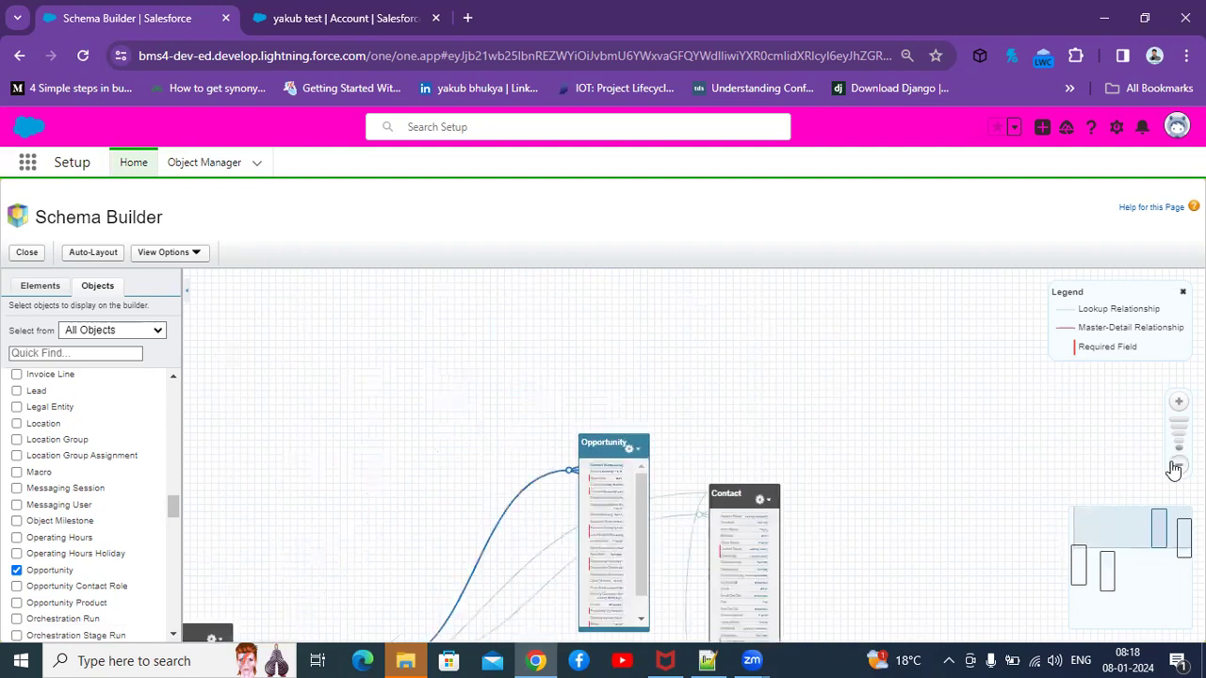
{"action": "left_click", "coordinate": [1108, 562]}
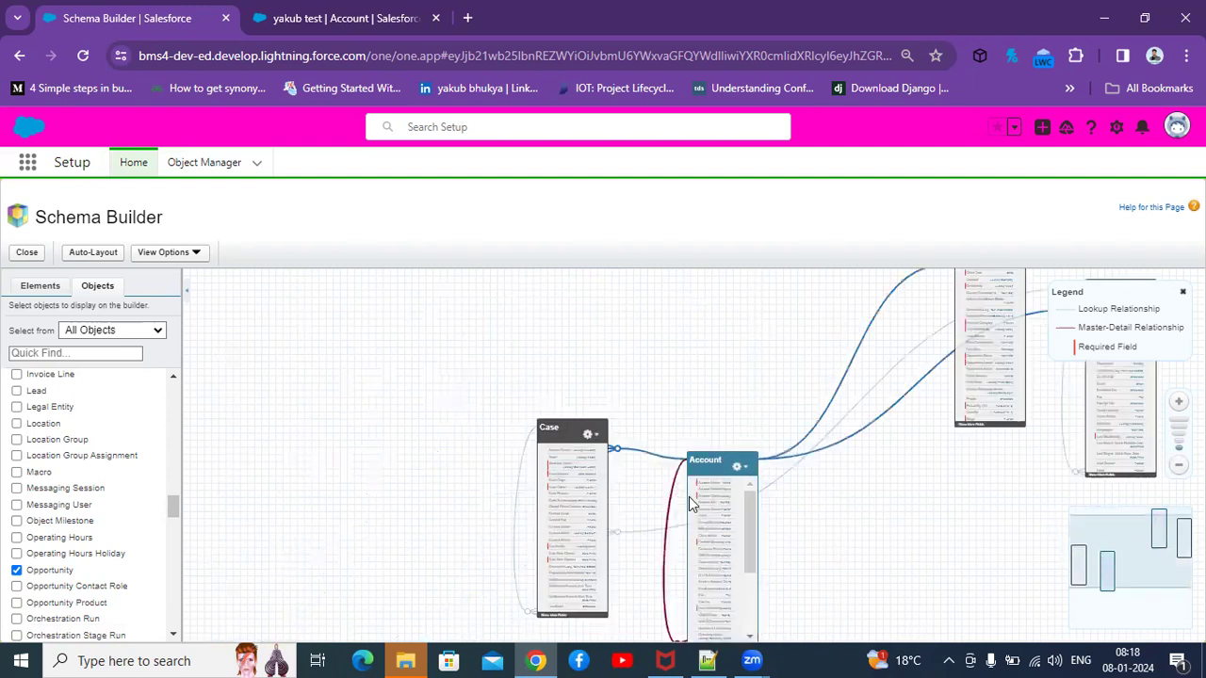
{"action": "left_click_drag", "start_coordinate": [716, 516], "coordinate": [721, 351]}
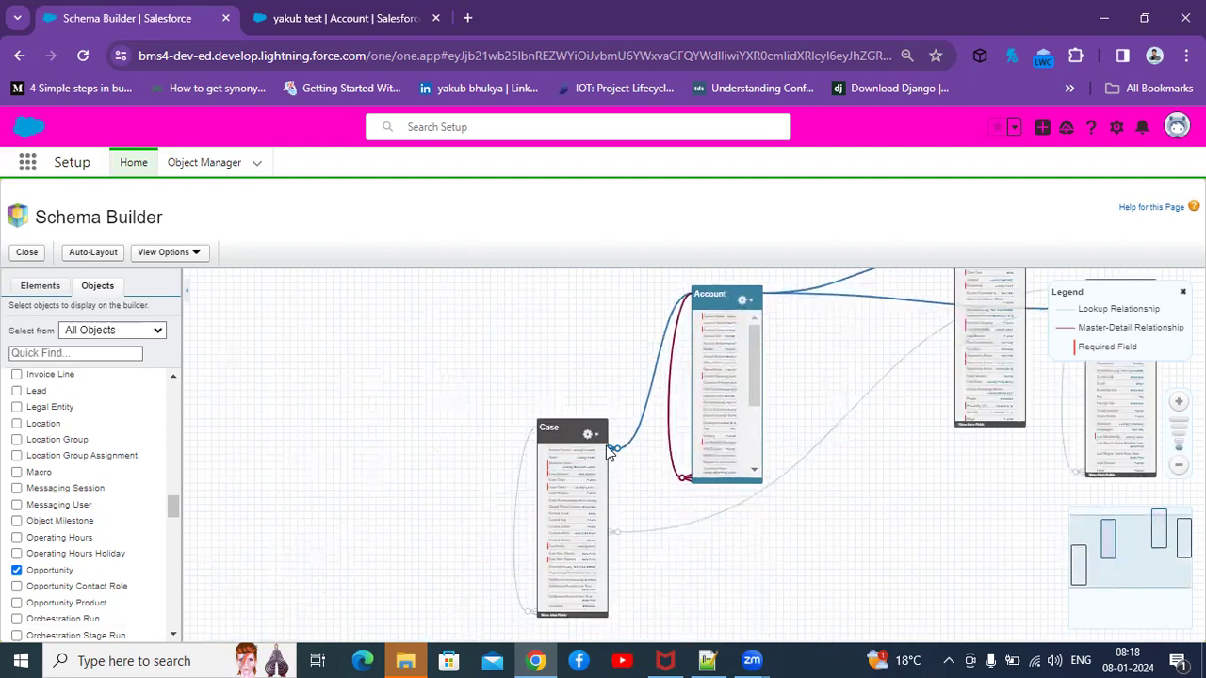
{"action": "left_click_drag", "start_coordinate": [535, 482], "coordinate": [412, 301]}
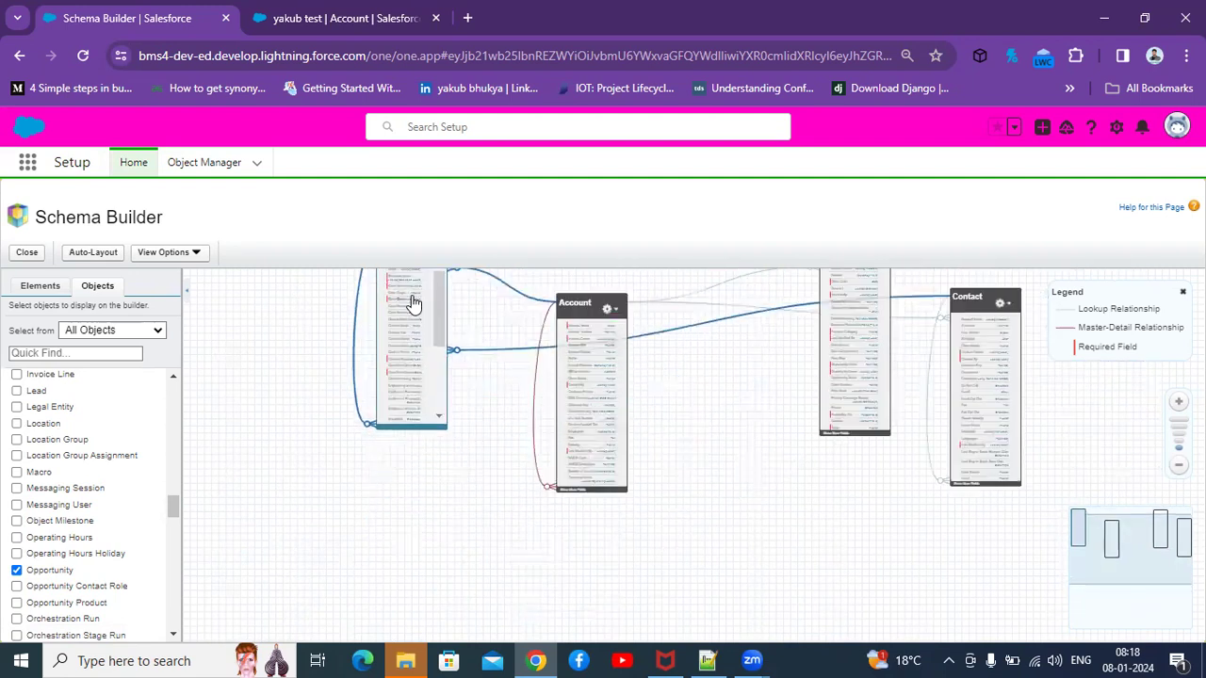
- Move the Case object farther out and line up Account and Opportunity in a row beside it
{"action": "left_click", "coordinate": [1080, 530]}
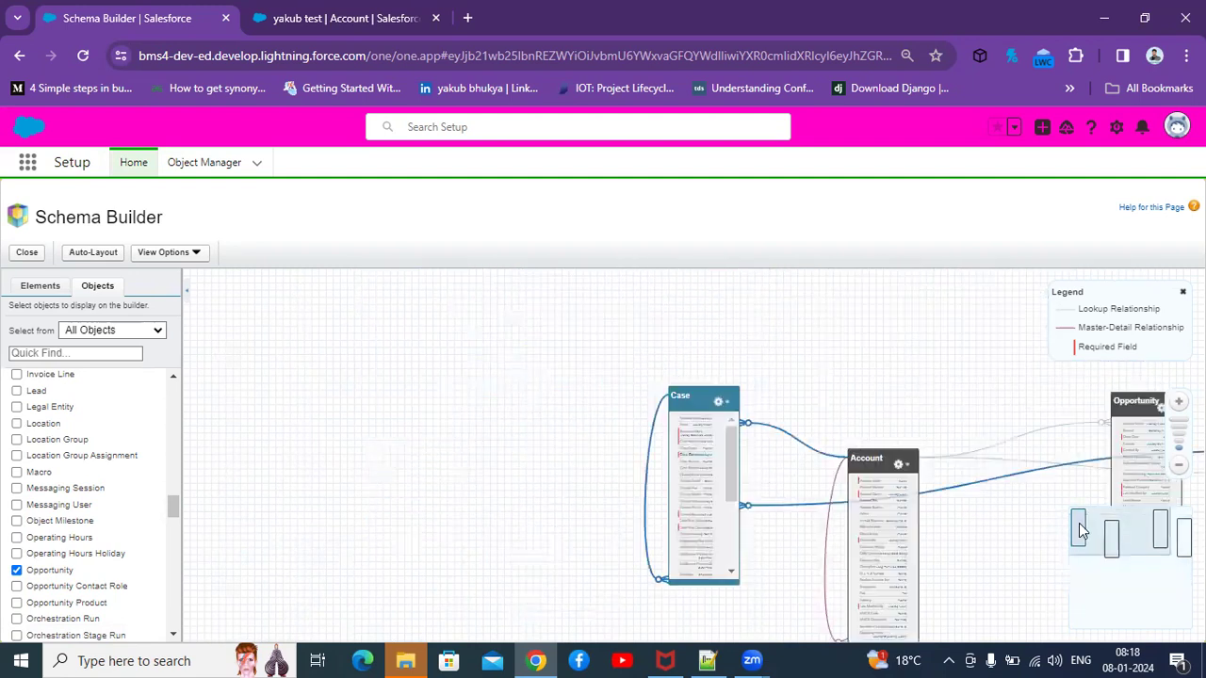
{"action": "left_click_drag", "start_coordinate": [703, 479], "coordinate": [382, 464]}
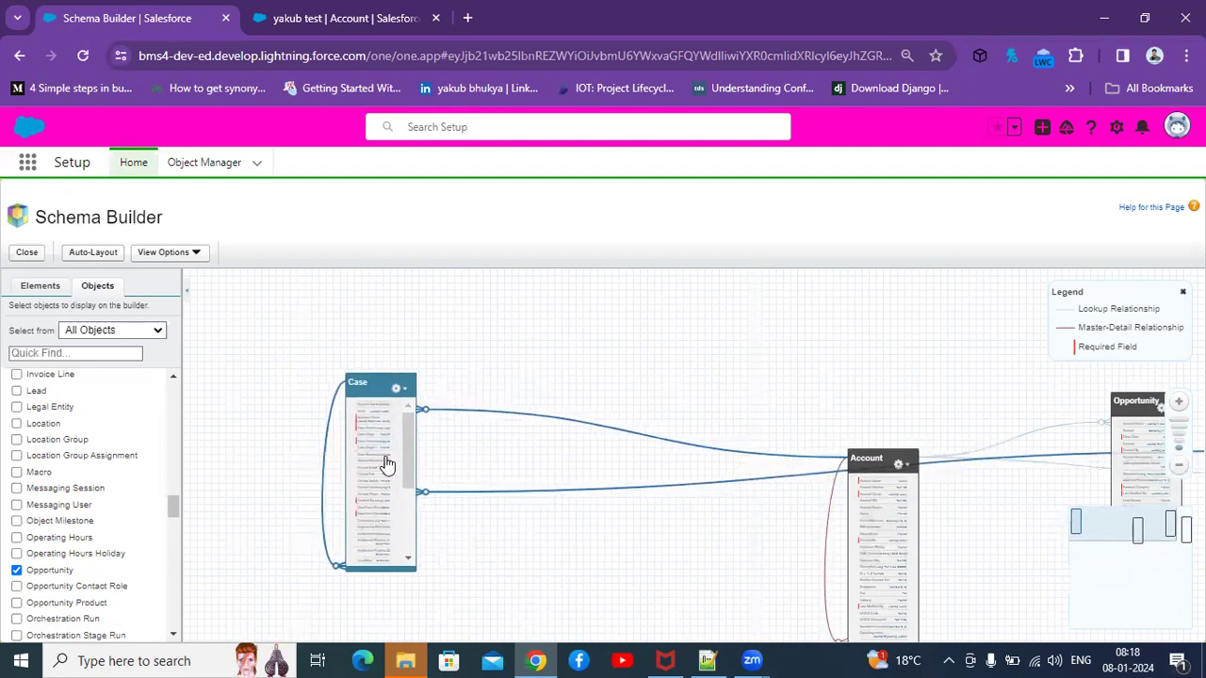
{"action": "left_click_drag", "start_coordinate": [883, 462], "coordinate": [554, 423]}
{"action": "left_click_drag", "start_coordinate": [1130, 444], "coordinate": [662, 425]}
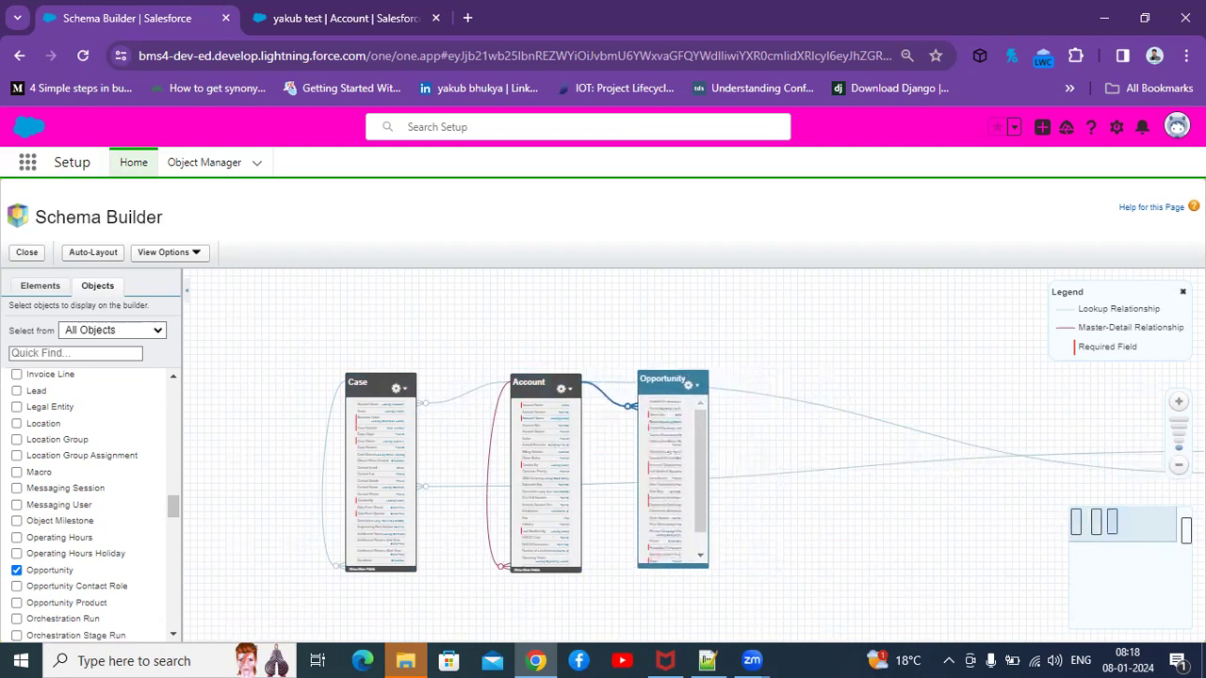
- Bring the distant Contact object in beside Opportunity so that all four objects form one row
{"action": "left_click_drag", "start_coordinate": [1123, 525], "coordinate": [1154, 530]}
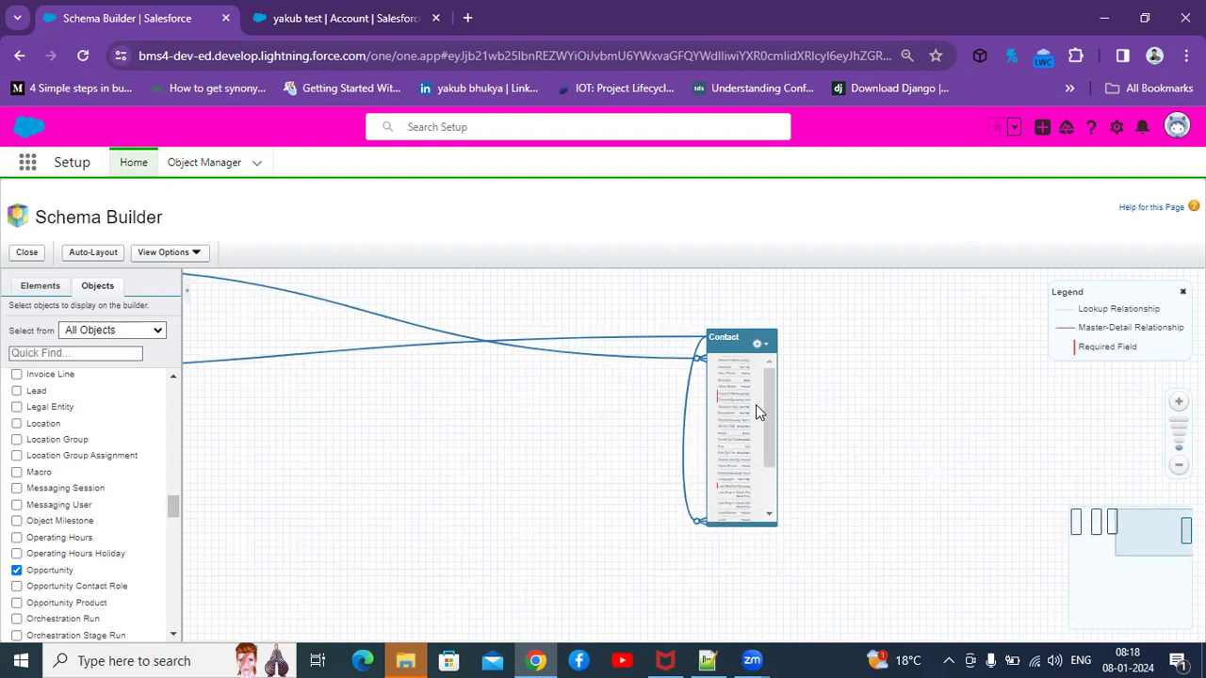
{"action": "left_click_drag", "start_coordinate": [733, 429], "coordinate": [302, 390]}
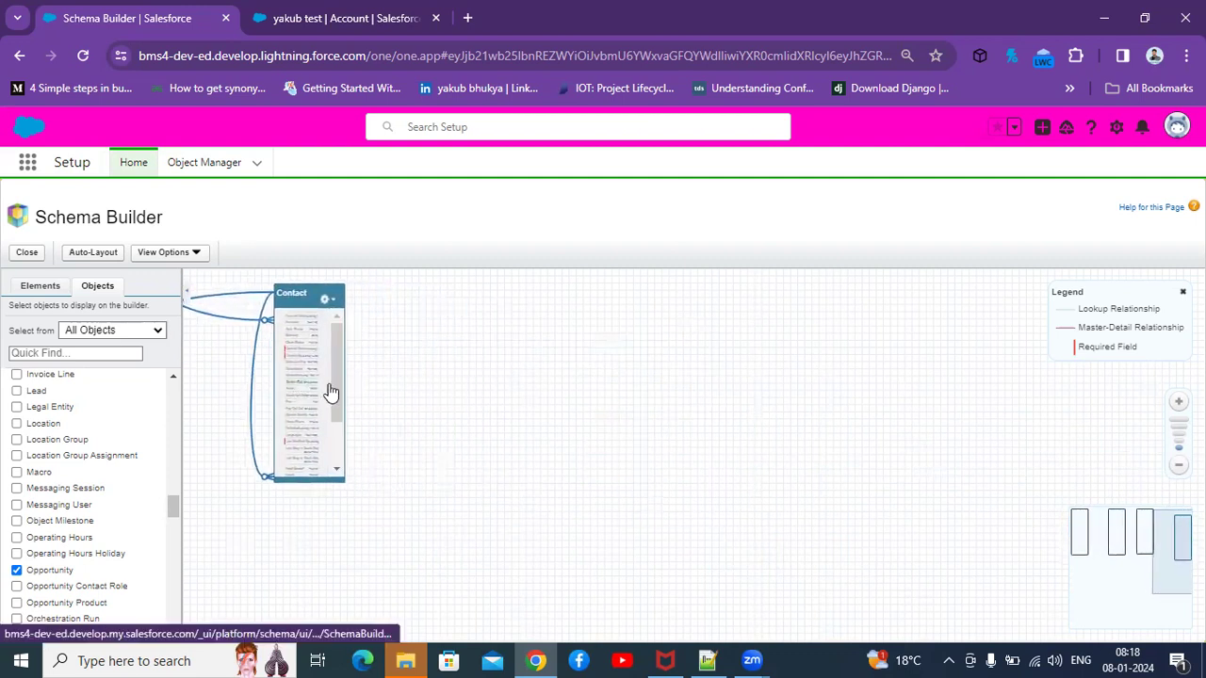
{"action": "left_click", "coordinate": [1136, 532]}
{"action": "left_click_drag", "start_coordinate": [909, 495], "coordinate": [898, 441]}
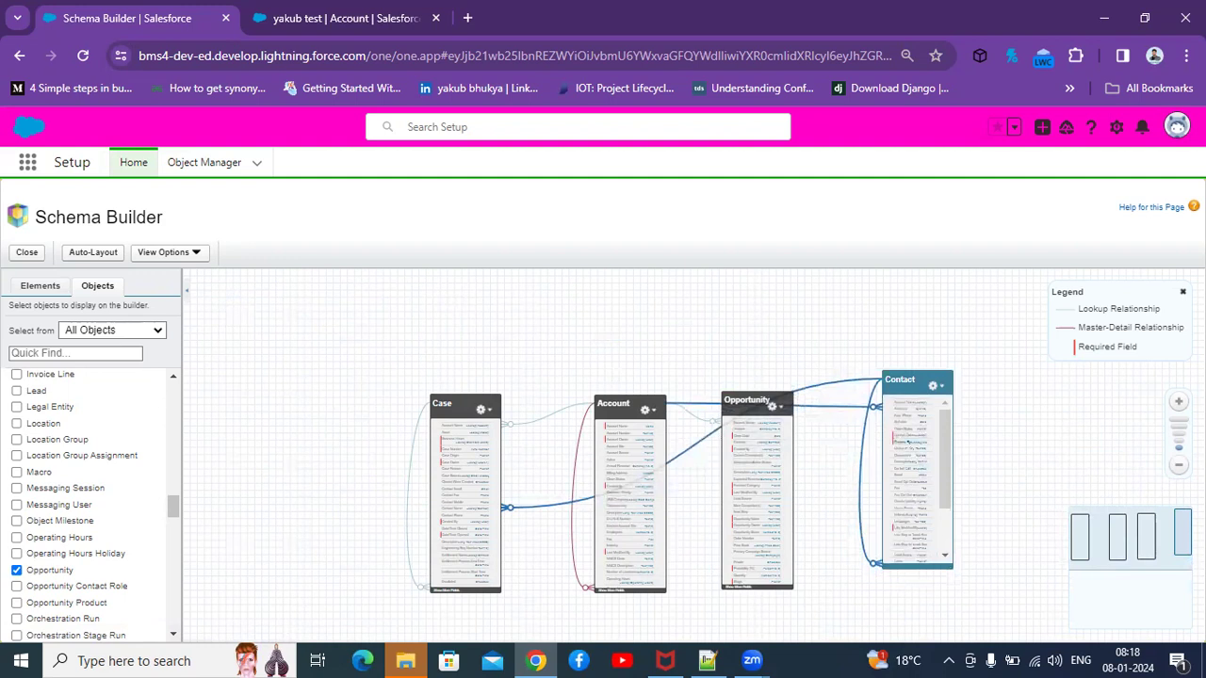
- Raise the Case object above the row and lower the Account object below it to spread out their relationship lines
{"action": "left_click", "coordinate": [1178, 401]}
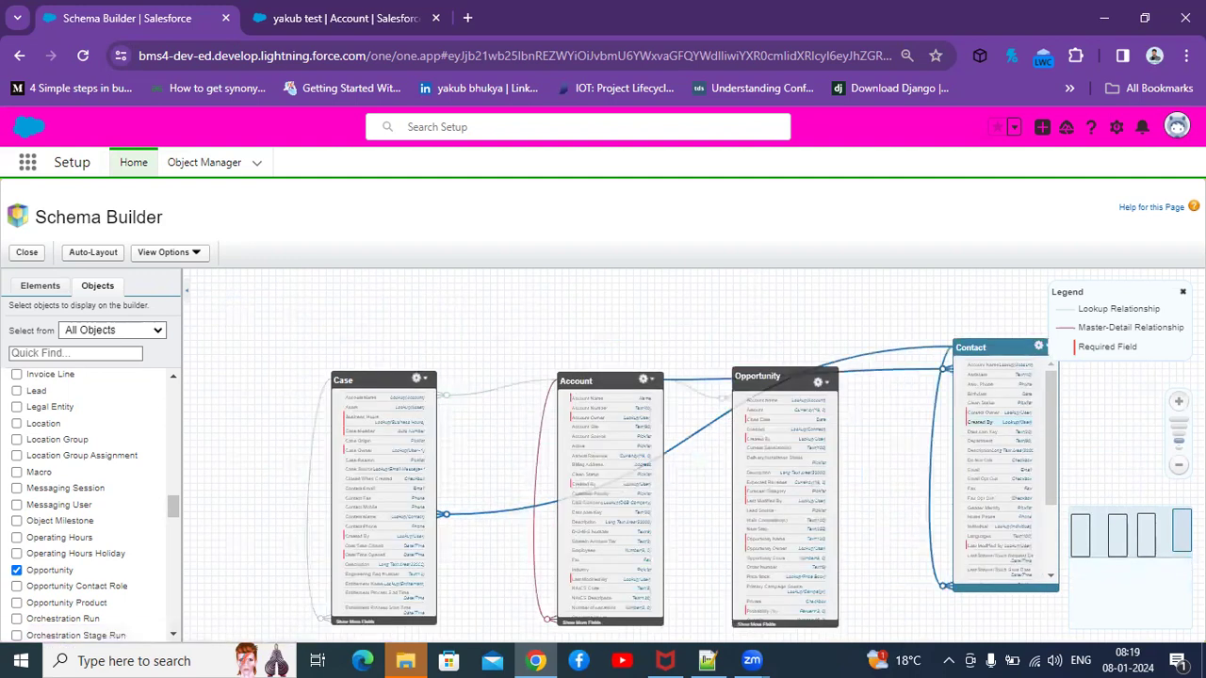
{"action": "left_click_drag", "start_coordinate": [374, 410], "coordinate": [364, 326]}
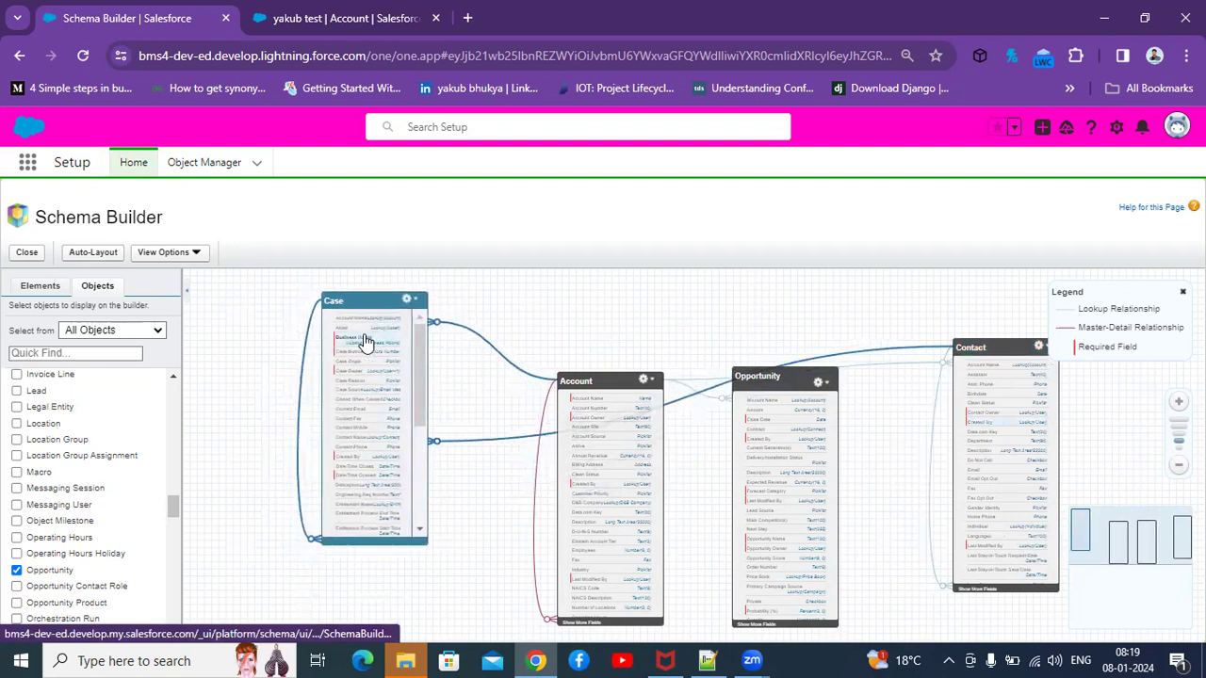
{"action": "left_click_drag", "start_coordinate": [624, 493], "coordinate": [586, 592]}
{"action": "left_click", "coordinate": [586, 591]}
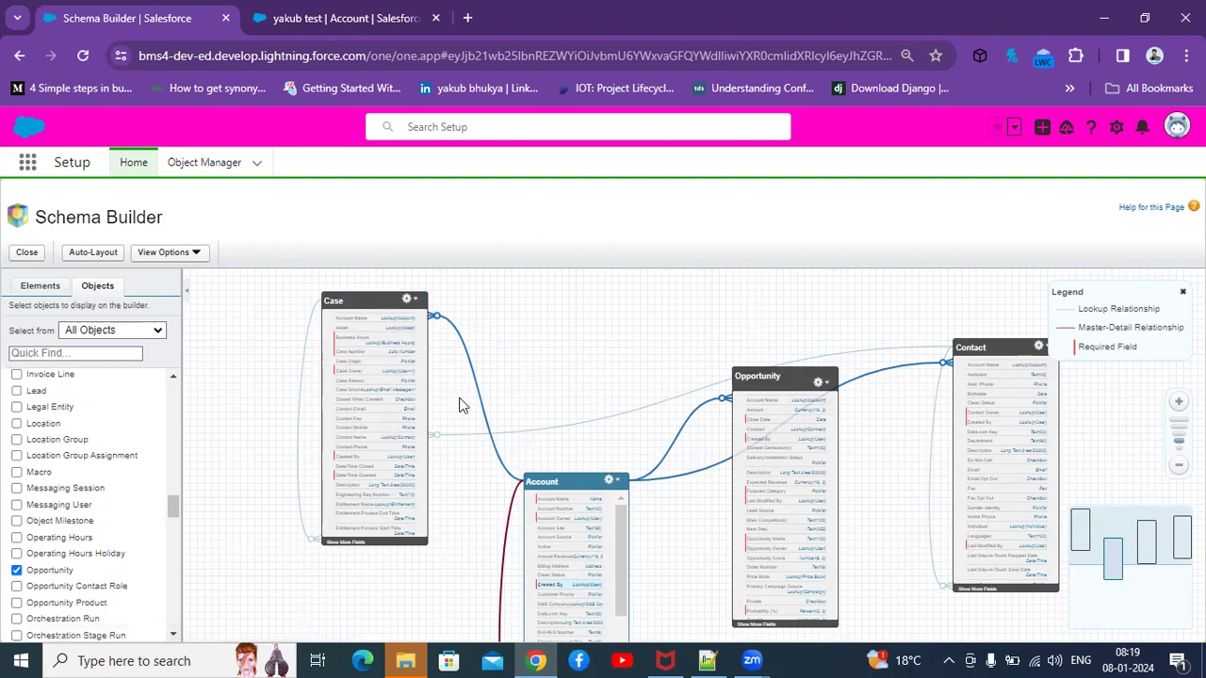
- Raise the Account object to about the height of Opportunity and look through its full field list
{"action": "key", "text": "ctrl+plus"}
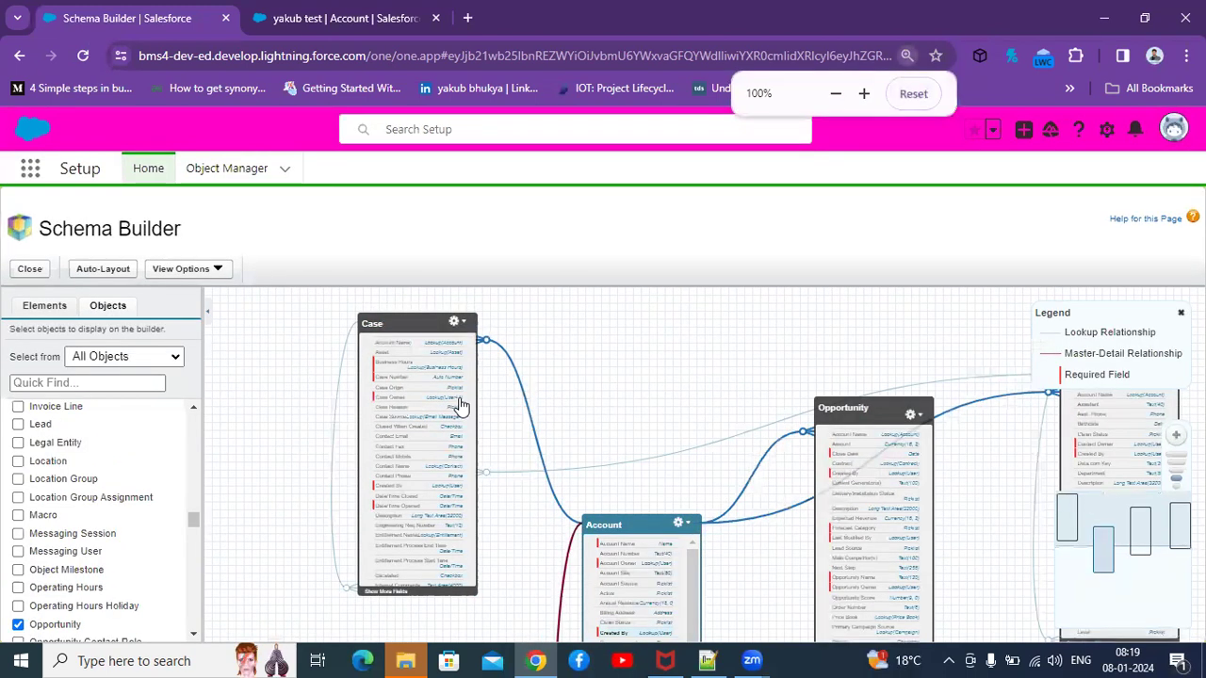
{"action": "key", "text": "ctrl+minus"}
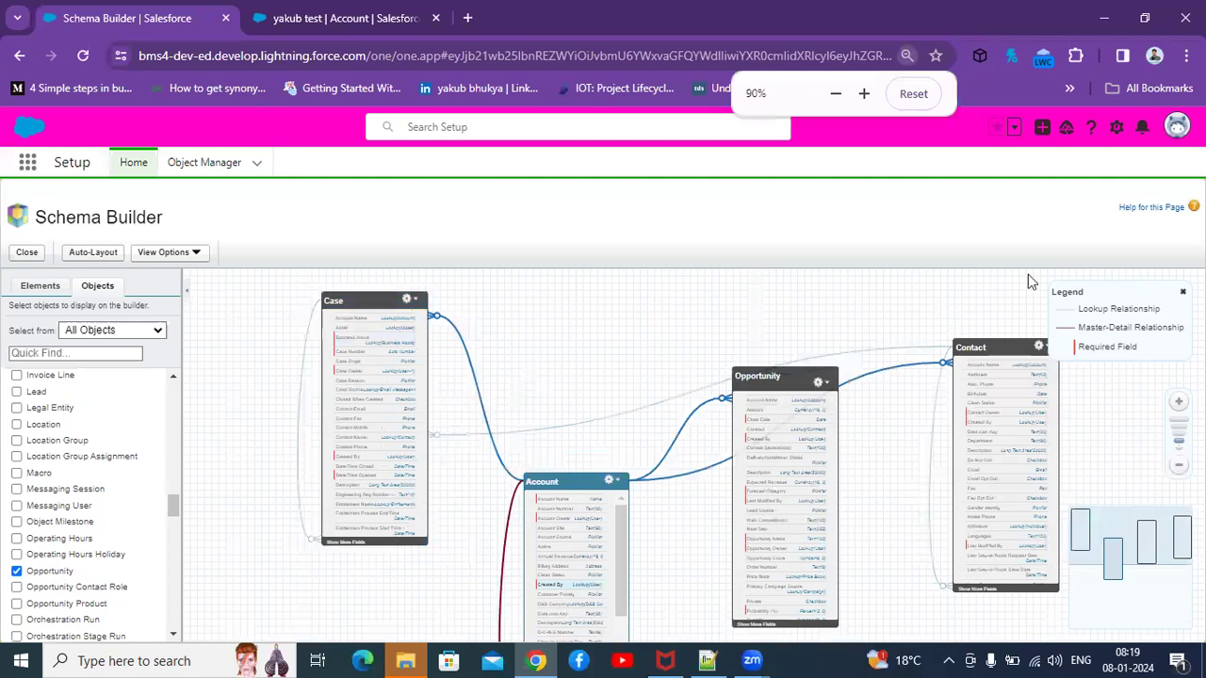
{"action": "scroll", "coordinate": [689, 466], "scroll_direction": "up", "scroll_amount": 1}
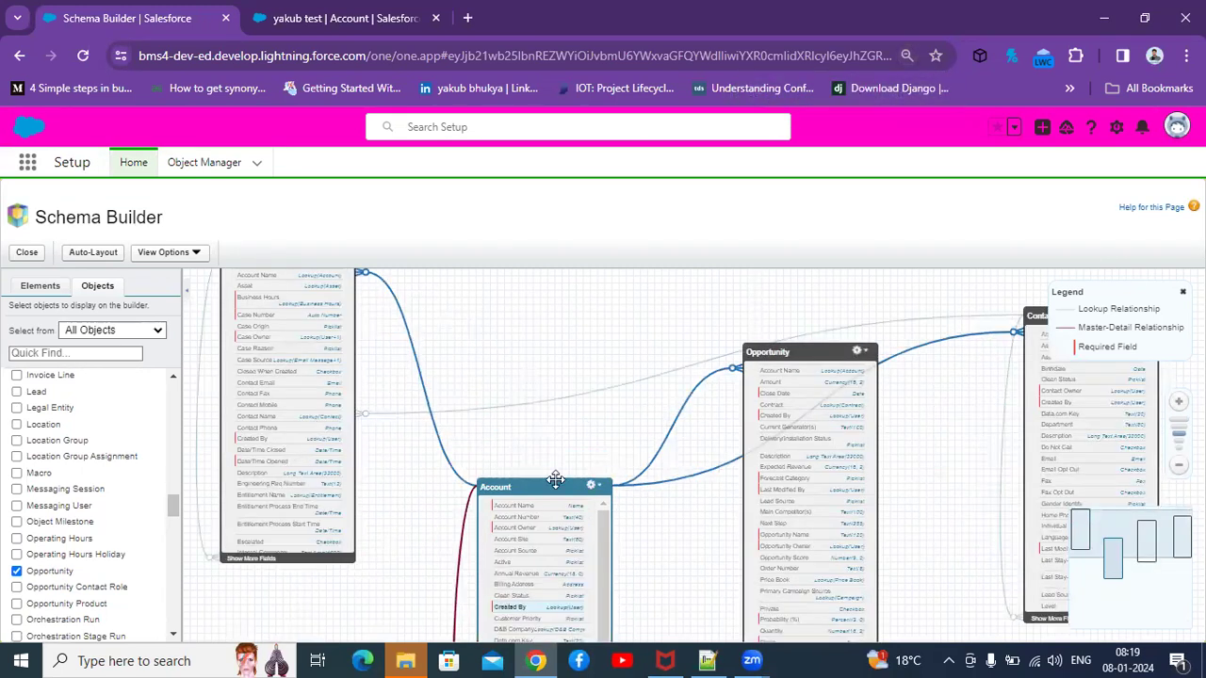
{"action": "left_click_drag", "start_coordinate": [521, 514], "coordinate": [531, 354]}
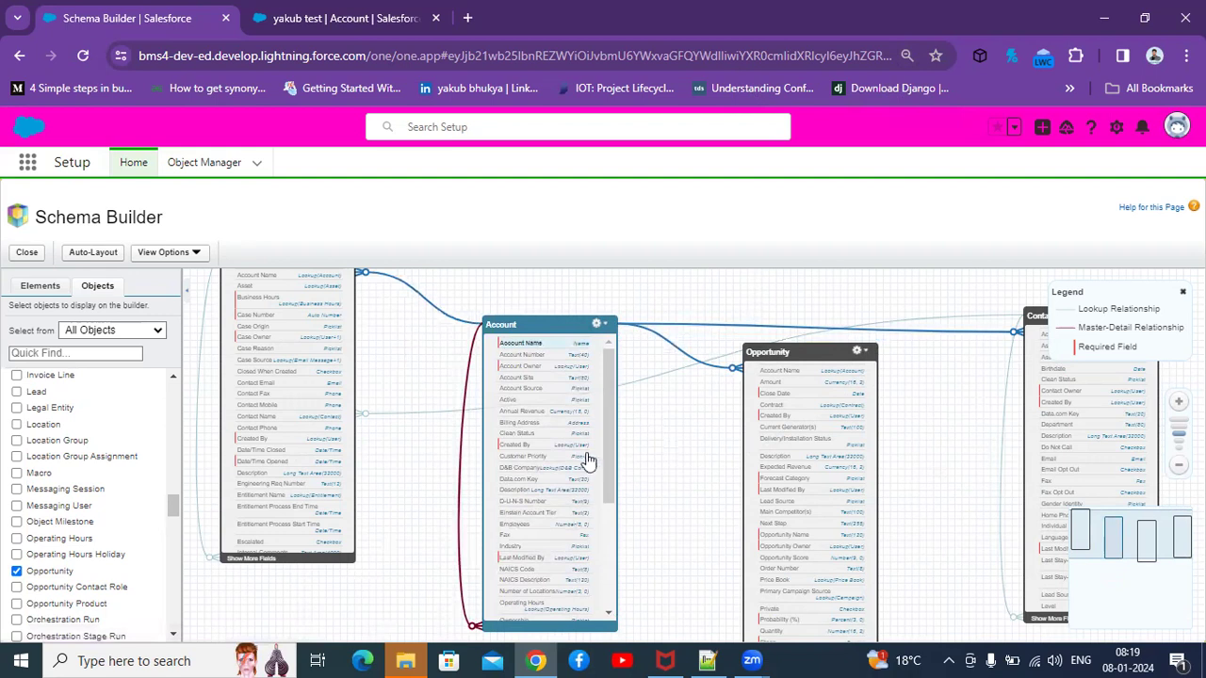
{"action": "left_click_drag", "start_coordinate": [606, 448], "coordinate": [617, 564]}
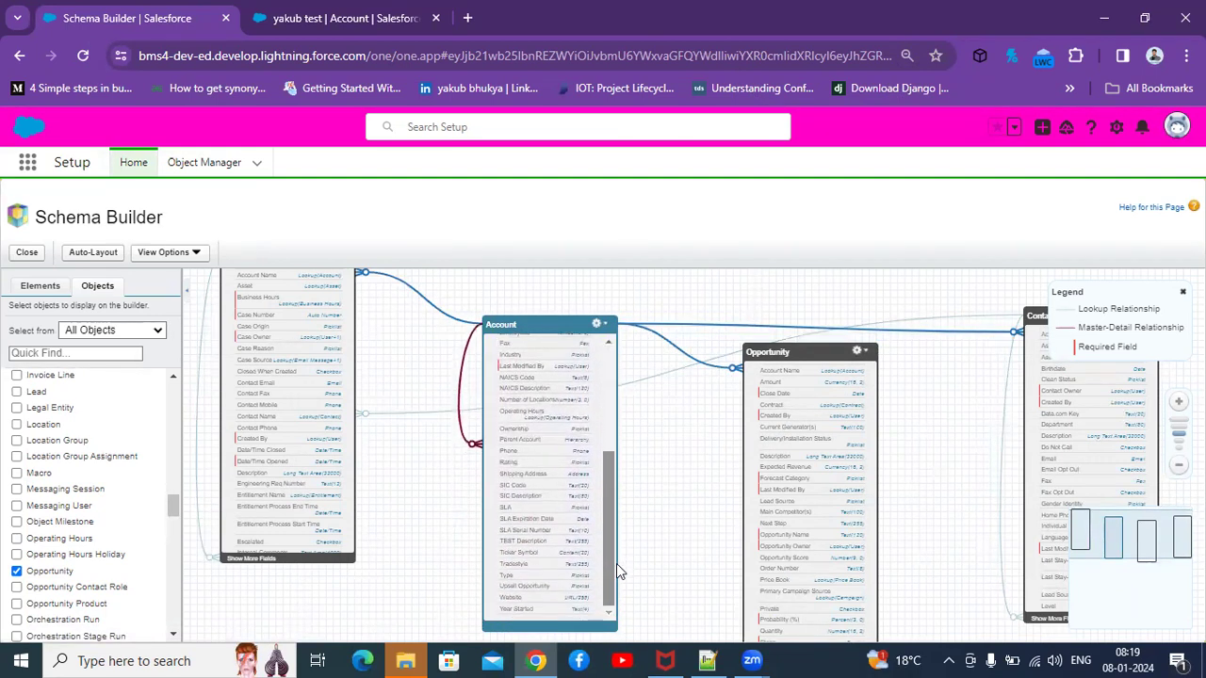
{"action": "left_click_drag", "start_coordinate": [608, 465], "coordinate": [606, 422]}
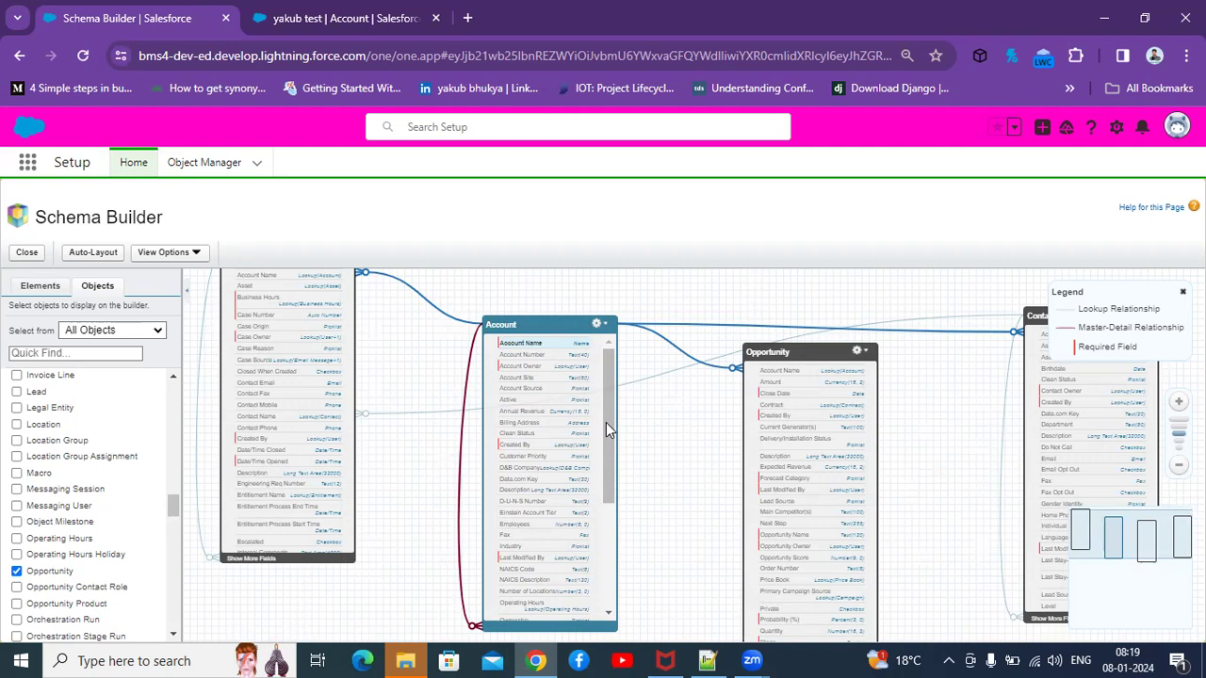
- Reposition the Account object between Case and Opportunity, with its header roughly level with the Case header
{"action": "left_click_drag", "start_coordinate": [542, 323], "coordinate": [562, 370]}
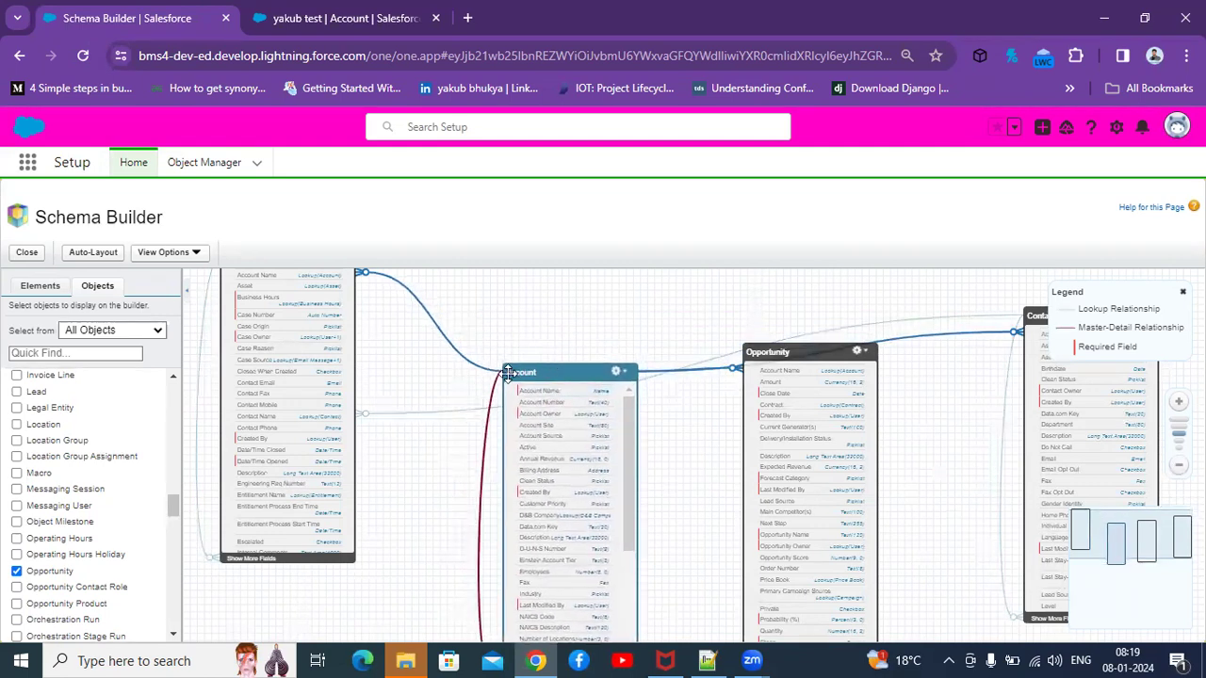
{"action": "left_click_drag", "start_coordinate": [383, 309], "coordinate": [387, 345]}
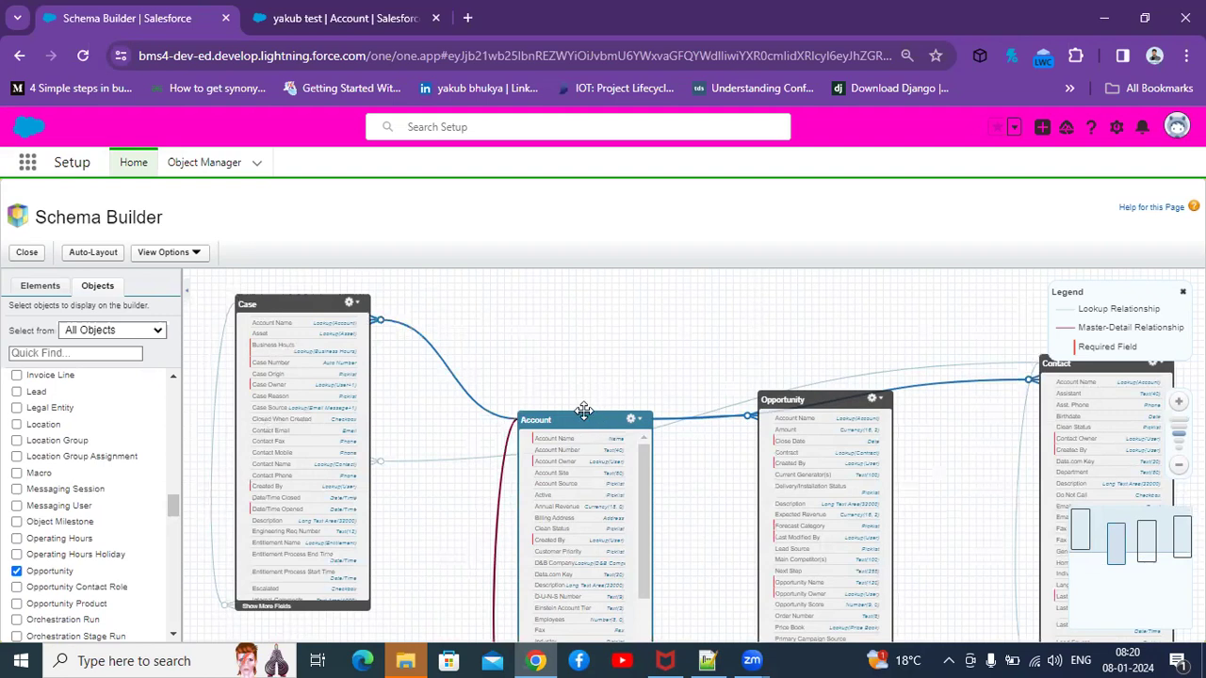
{"action": "left_click_drag", "start_coordinate": [579, 418], "coordinate": [569, 312]}
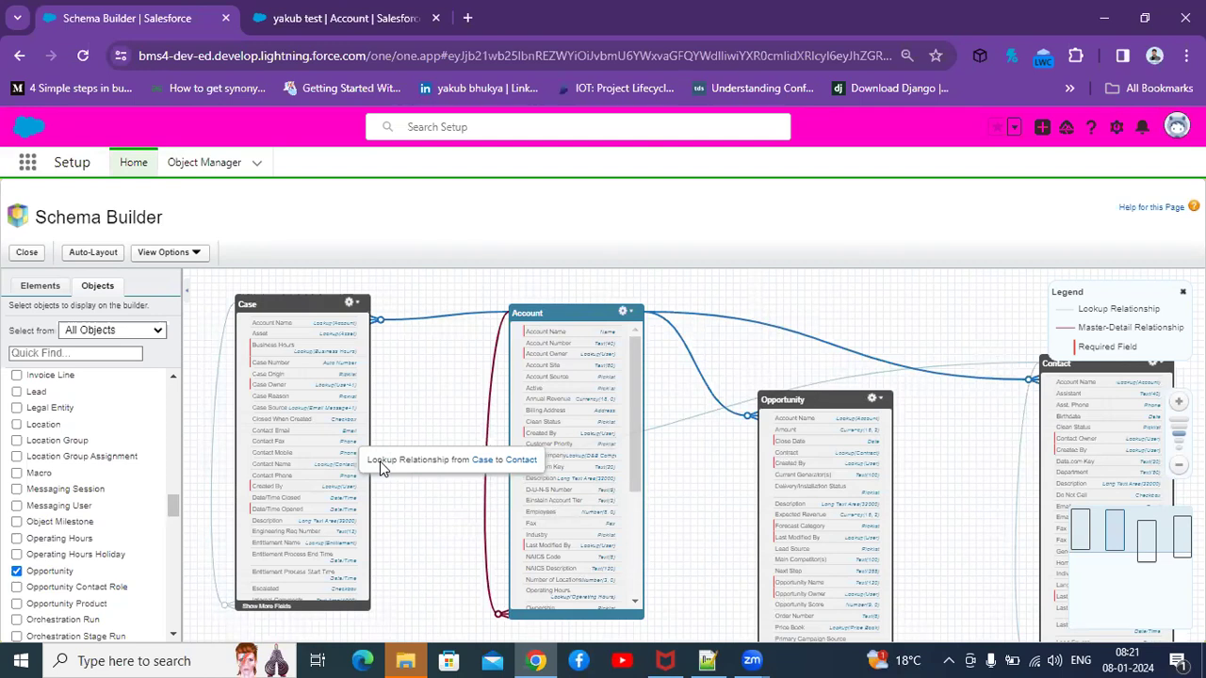
- Move the Contact object closer to Opportunity and highlight the relationship lines of Contact, Opportunity and Account in turn
{"action": "left_click", "coordinate": [557, 445]}
{"action": "left_click", "coordinate": [803, 468]}
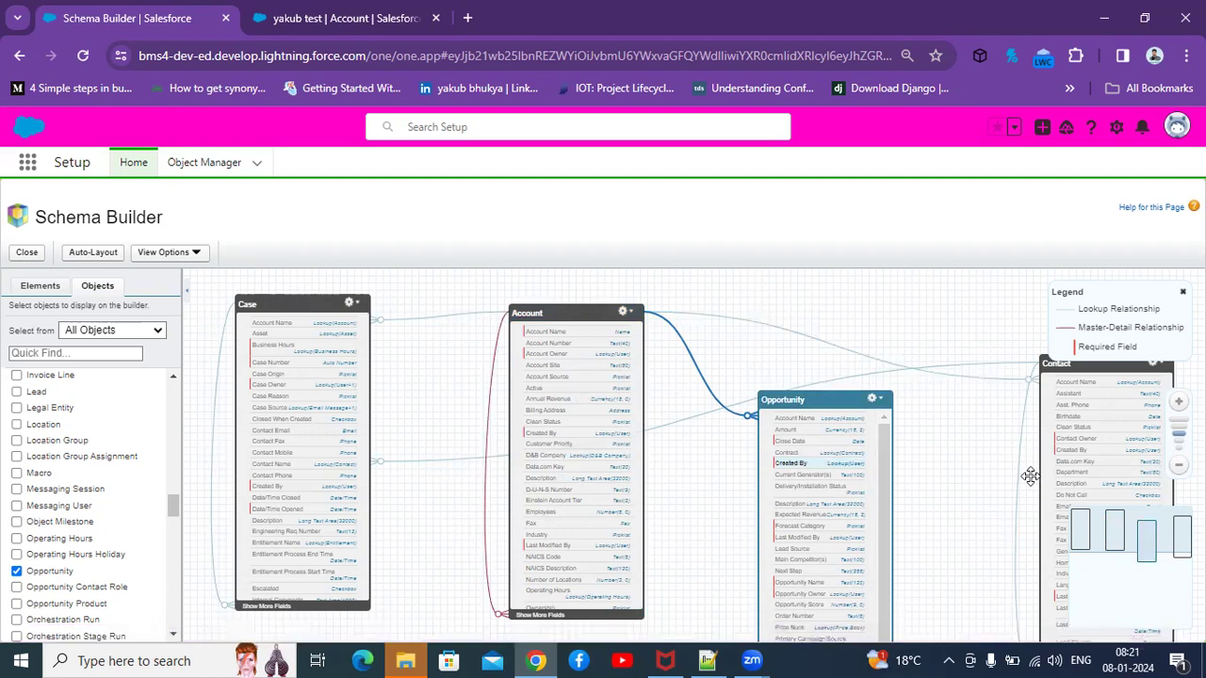
{"action": "left_click_drag", "start_coordinate": [1048, 449], "coordinate": [984, 464]}
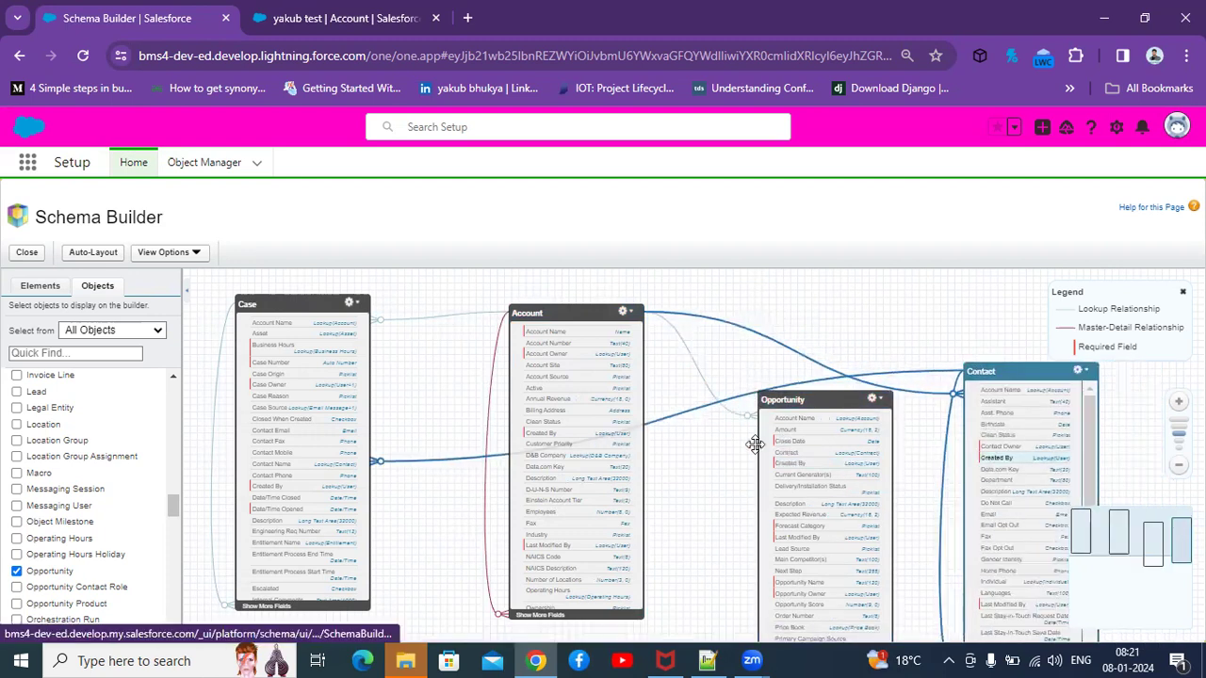
{"action": "left_click", "coordinate": [1008, 459]}
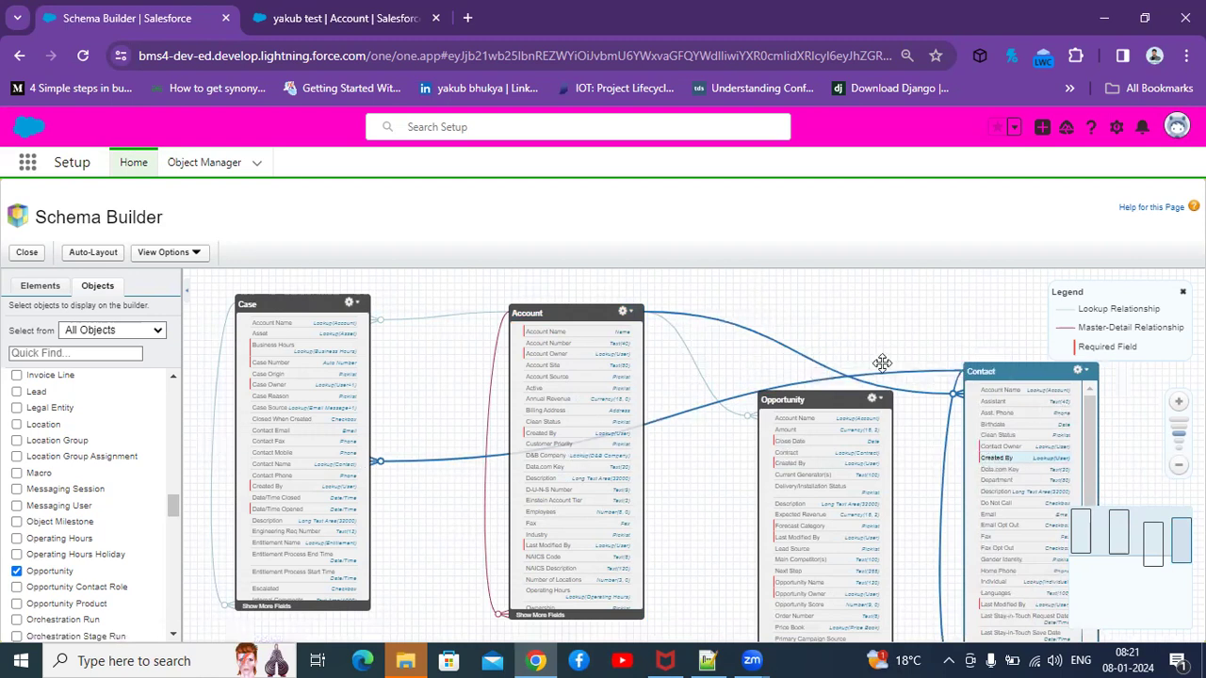
{"action": "left_click", "coordinate": [835, 487]}
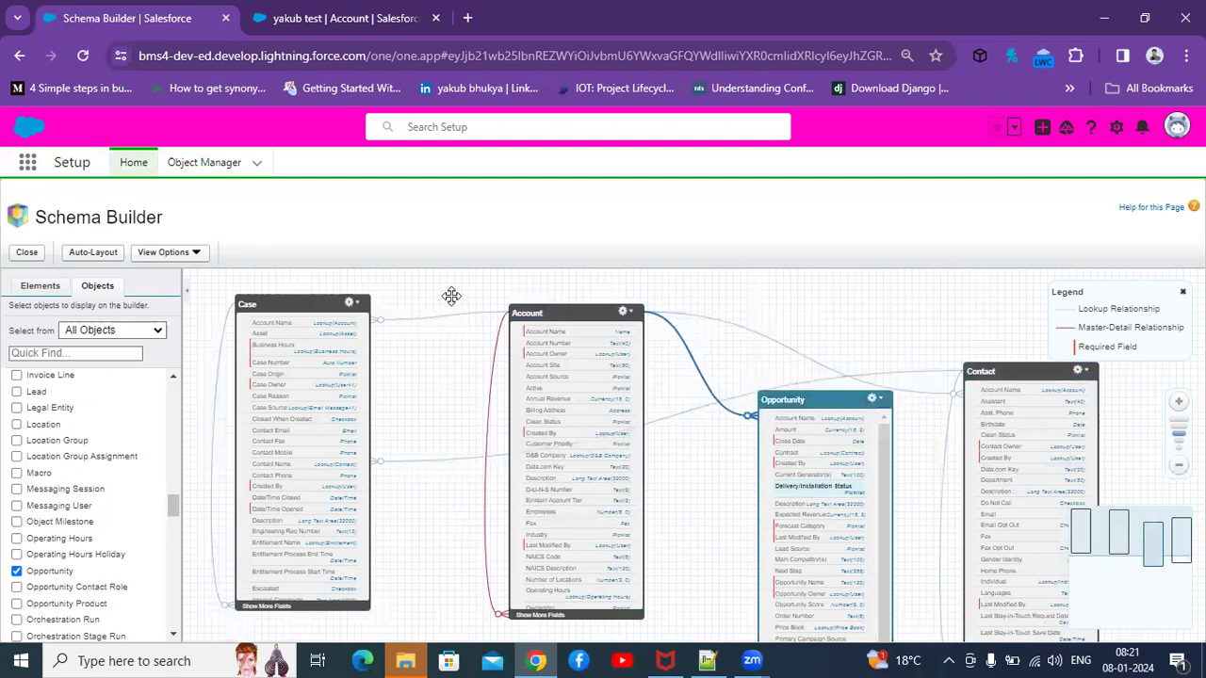
{"action": "left_click", "coordinate": [570, 337]}
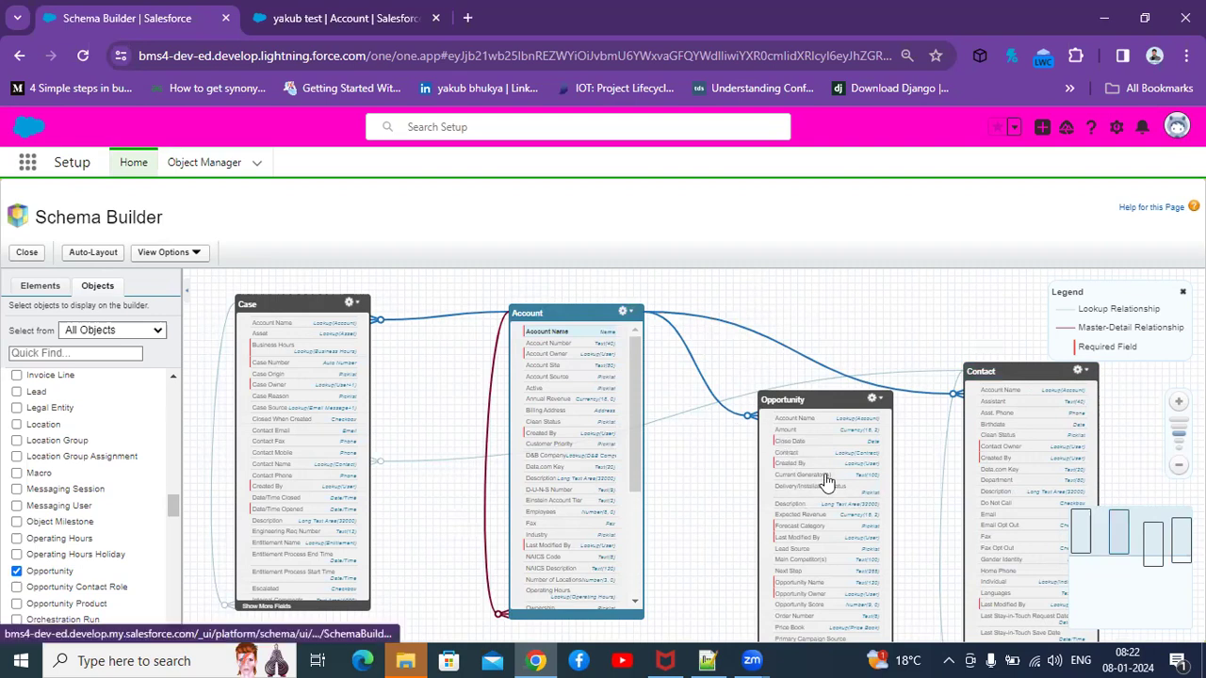
- Align the Opportunity and Contact objects in a row with Account, and highlight Account's relationship lines
{"action": "left_click_drag", "start_coordinate": [810, 463], "coordinate": [768, 371]}
{"action": "left_click_drag", "start_coordinate": [1026, 412], "coordinate": [963, 358]}
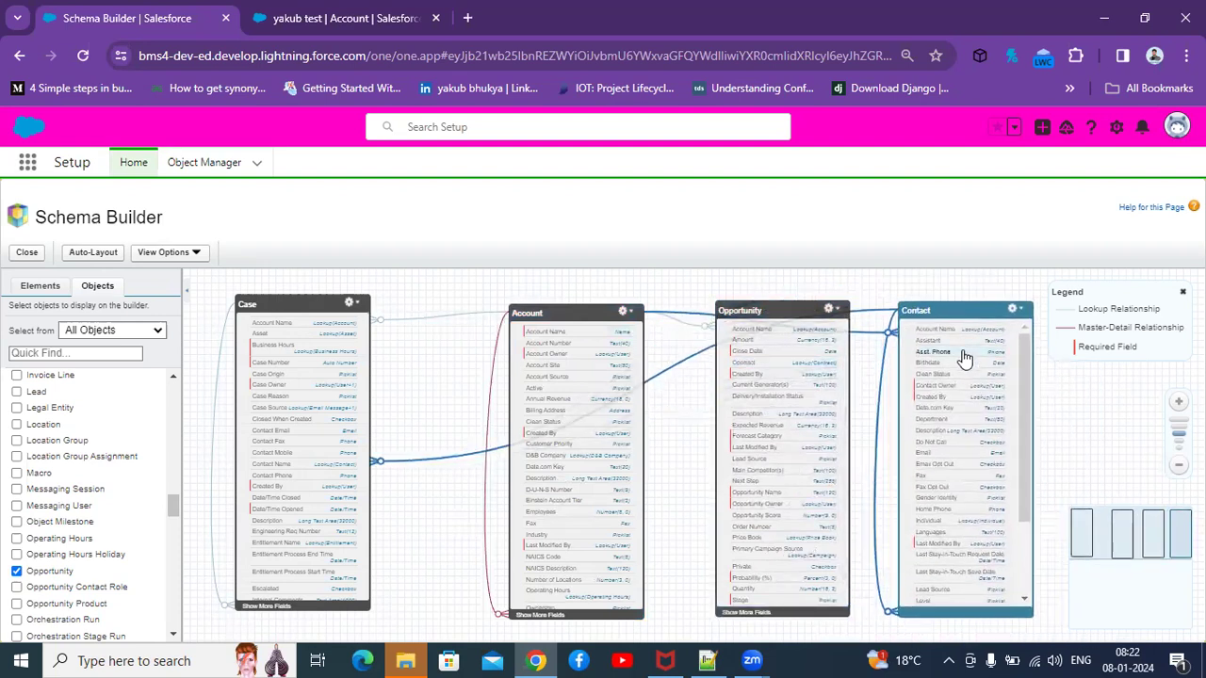
{"action": "left_click", "coordinate": [543, 387]}
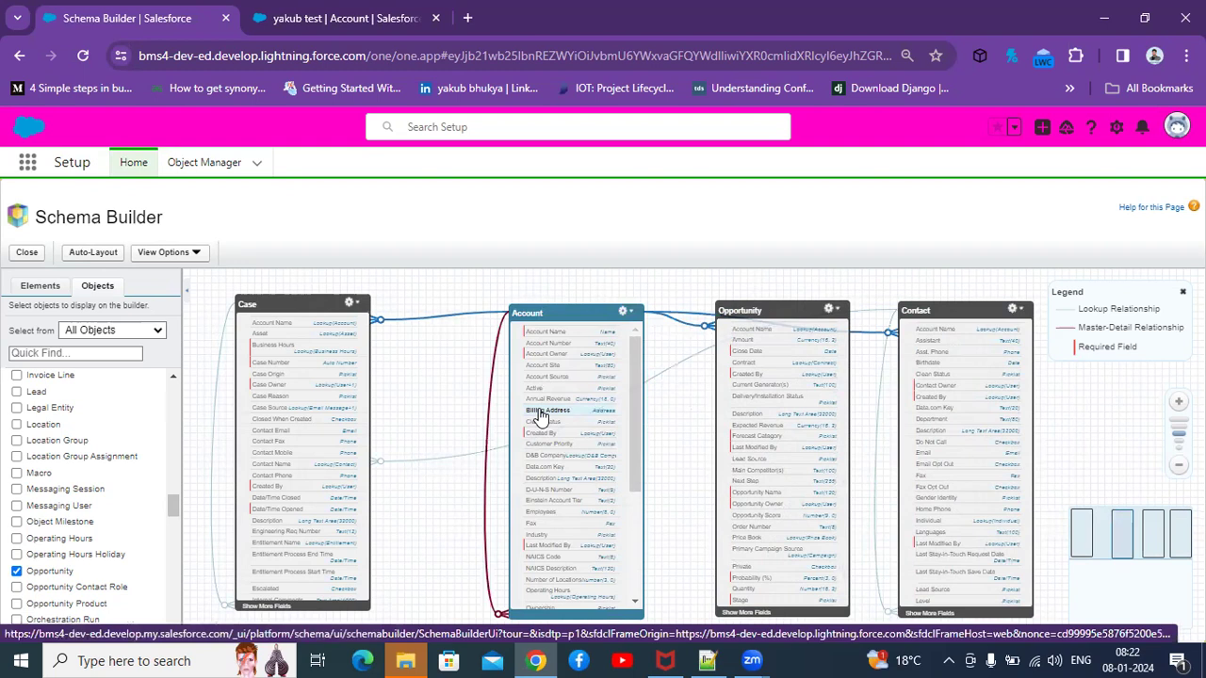
- View the Case object's available actions and examine the remaining fields at the end of its list
{"action": "left_click", "coordinate": [351, 306]}
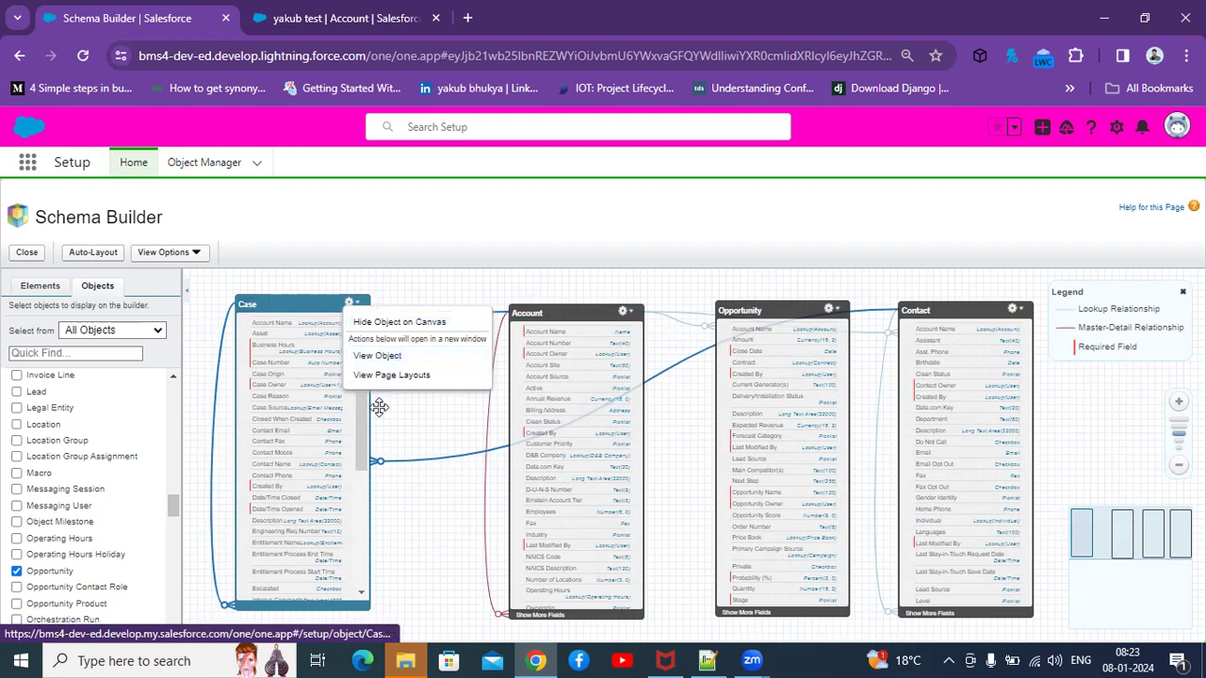
{"action": "left_click_drag", "start_coordinate": [358, 469], "coordinate": [358, 580]}
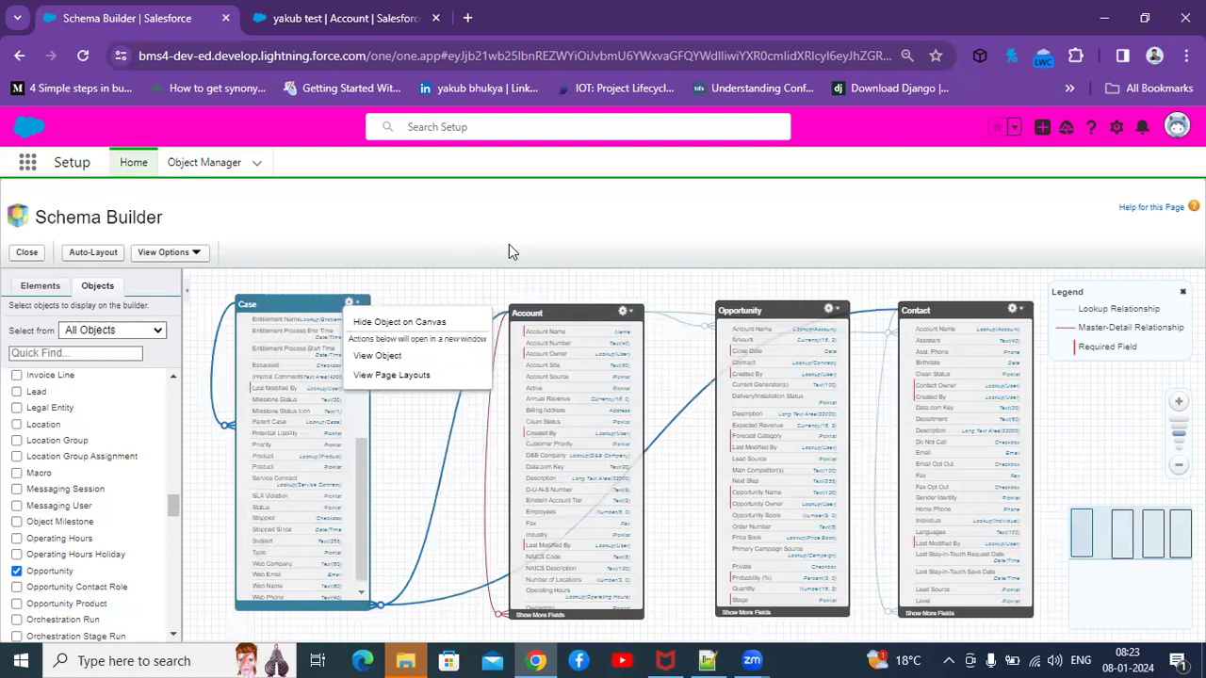
{"action": "left_click", "coordinate": [478, 253]}
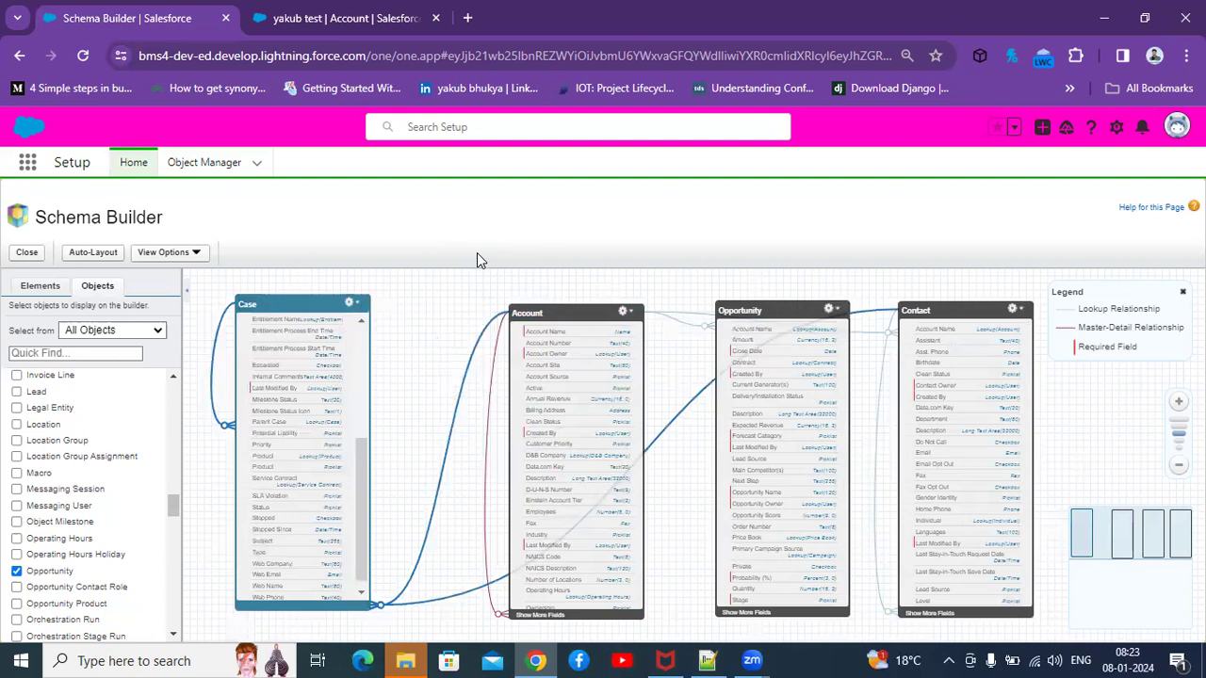